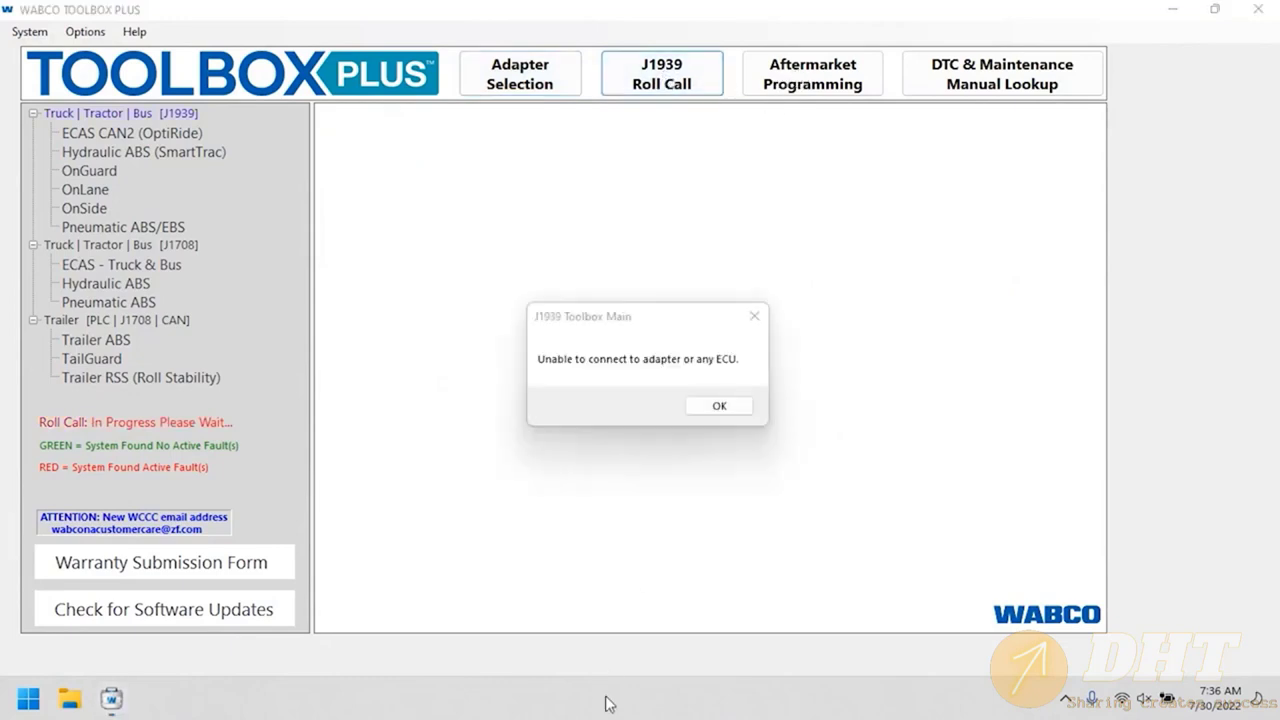
Dismiss the roll call message, proceed into Aftermarket Programming, and close its file selection without choosing a file
{"action": "left_click", "coordinate": [719, 406]}
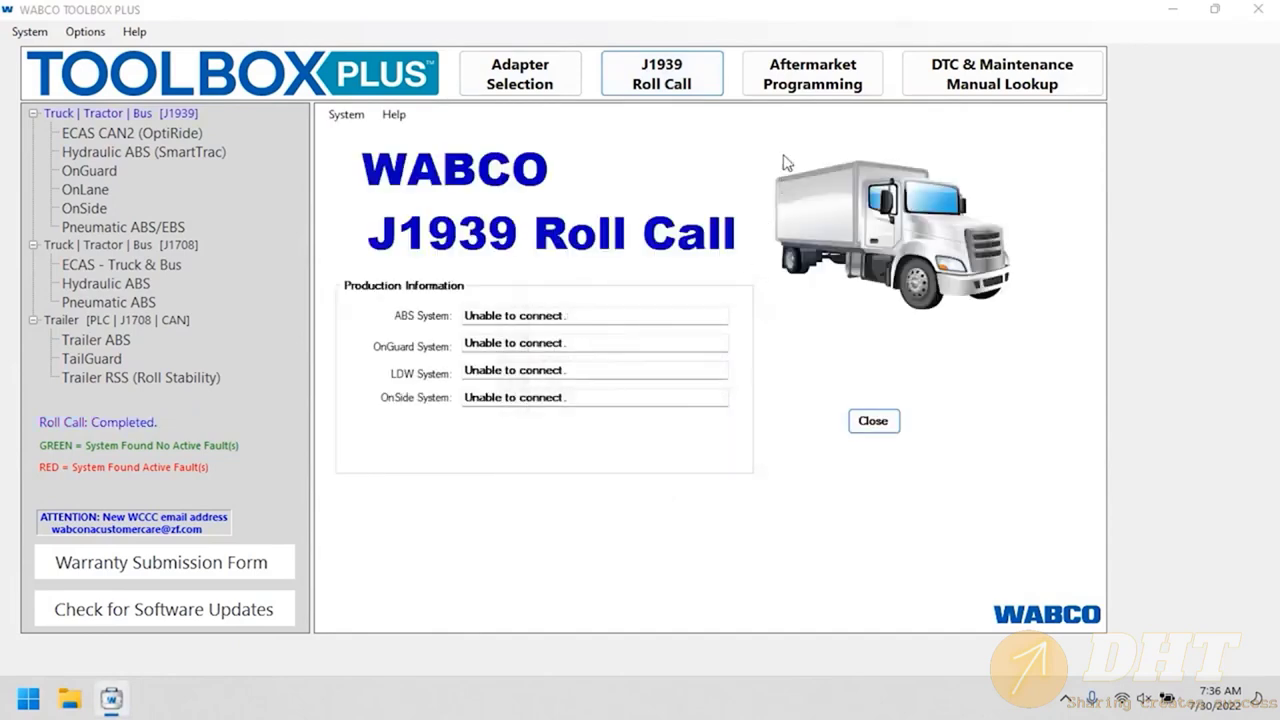
{"action": "left_click", "coordinate": [801, 90]}
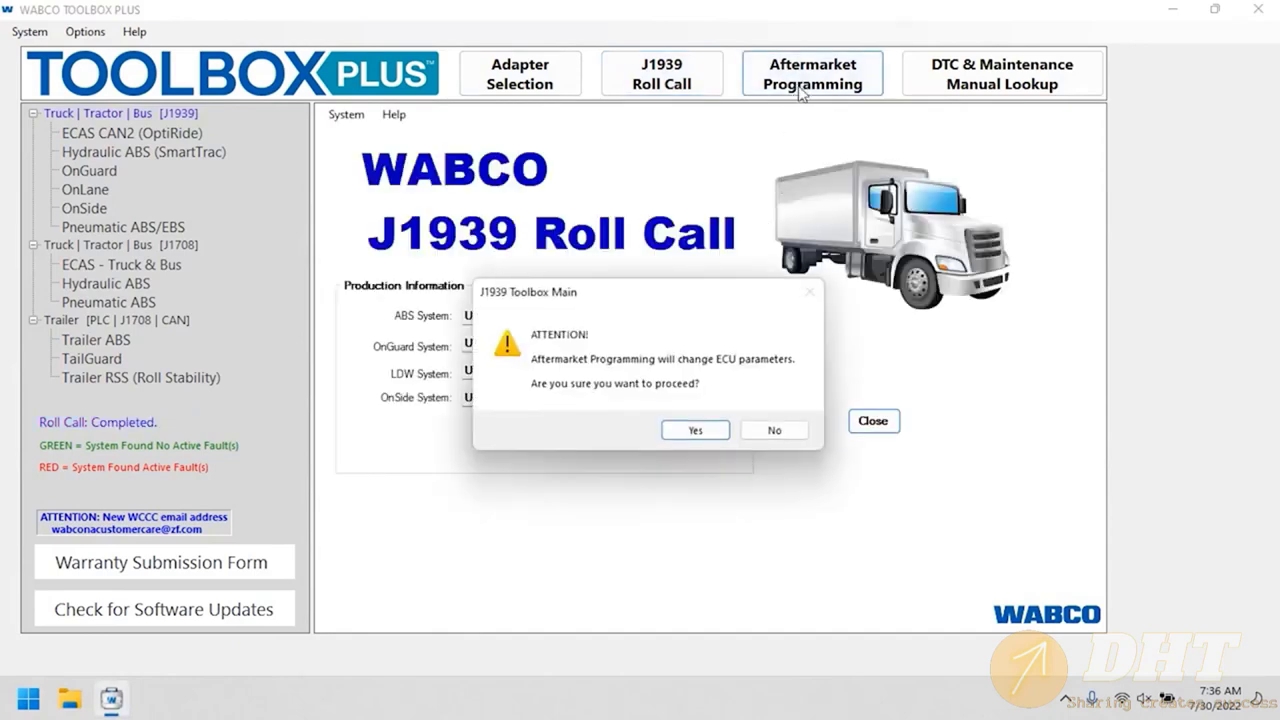
{"action": "left_click", "coordinate": [697, 438]}
{"action": "left_click", "coordinate": [771, 412]}
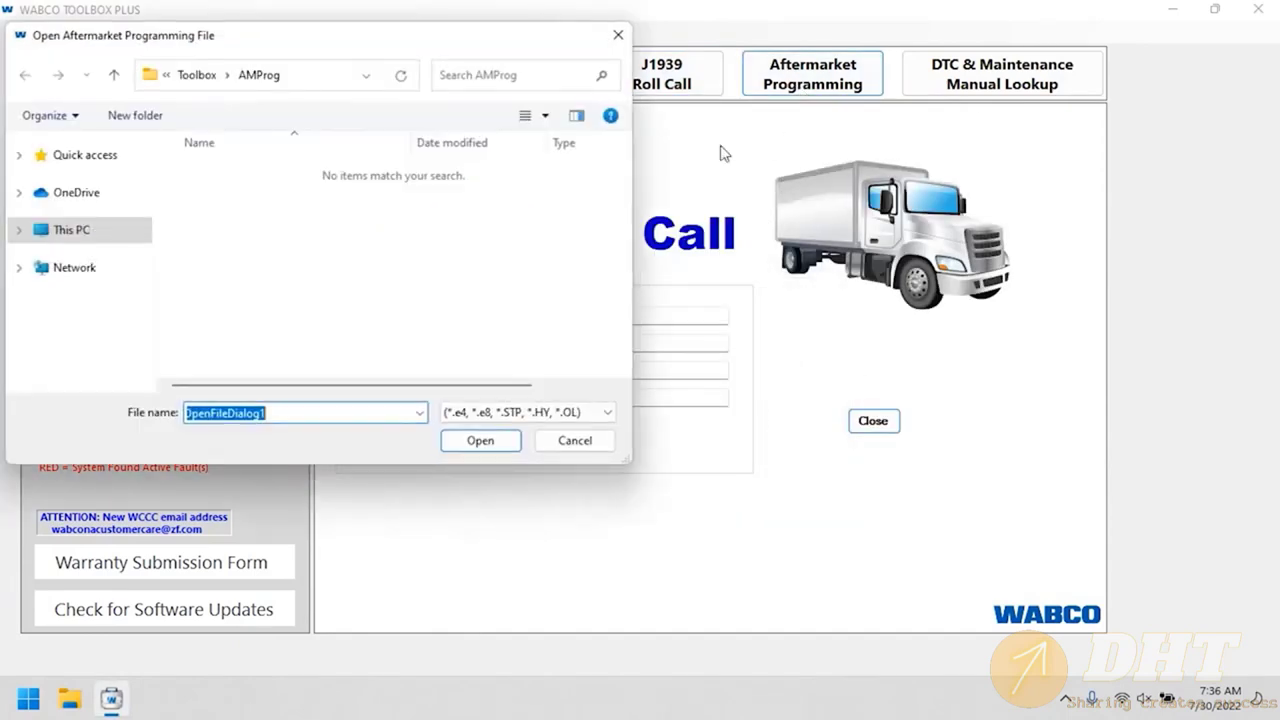
{"action": "left_click", "coordinate": [617, 36]}
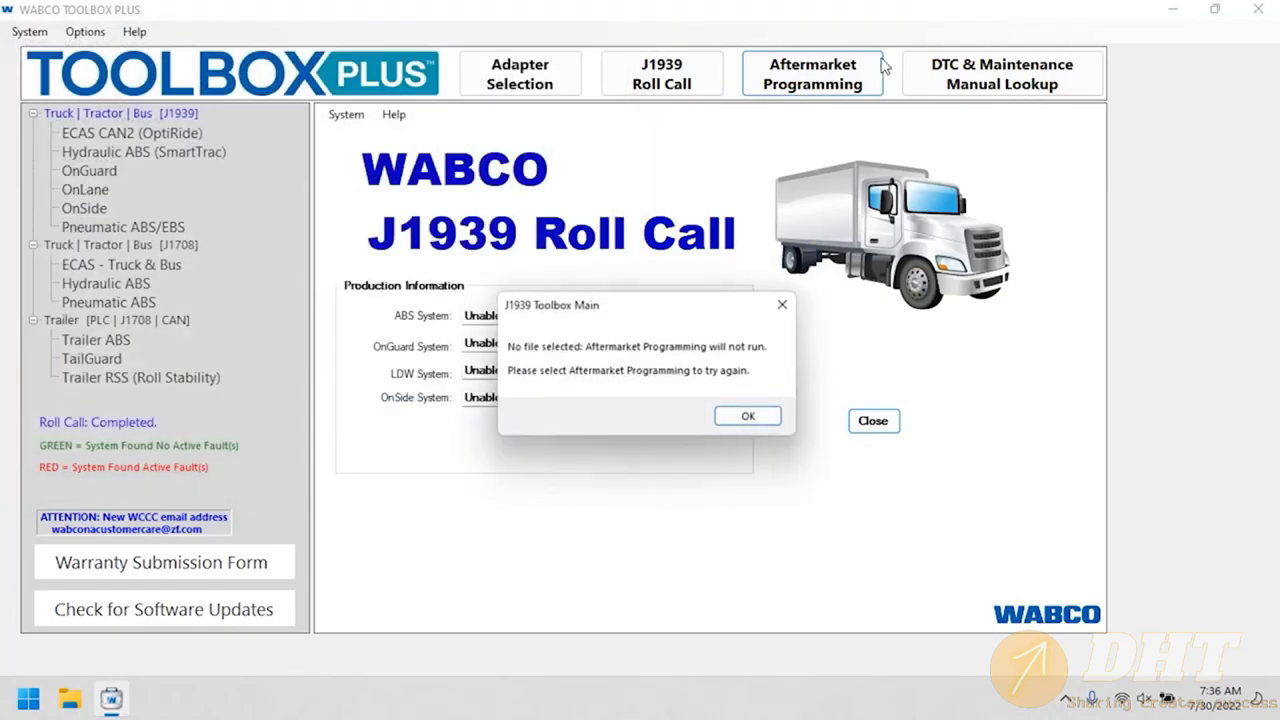
{"action": "left_click", "coordinate": [753, 420]}
Open the maintenance manual for the ABS E4 (J1939) ECU, browse its diagnostics and testing pages, and close it
{"action": "left_click", "coordinate": [1002, 74]}
{"action": "left_click", "coordinate": [680, 177]}
{"action": "scroll", "coordinate": [982, 285], "scroll_direction": "down", "scroll_amount": 10}
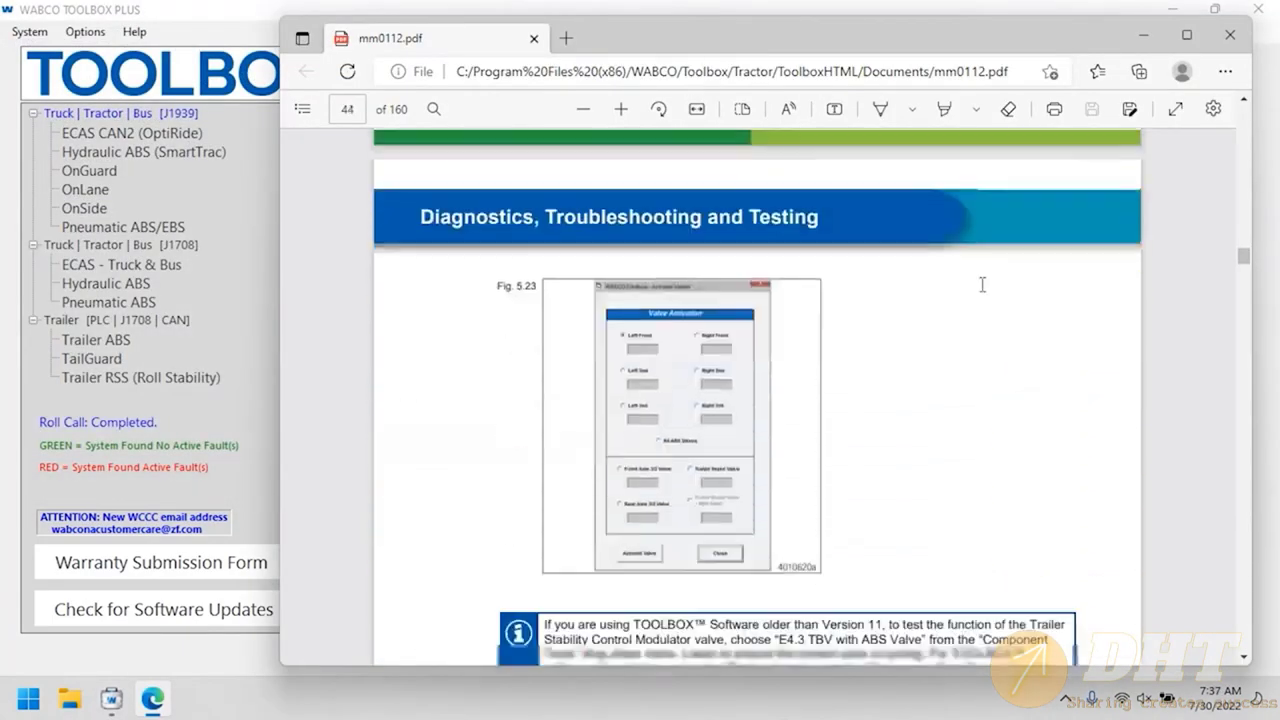
{"action": "scroll", "coordinate": [982, 285], "scroll_direction": "down", "scroll_amount": 20}
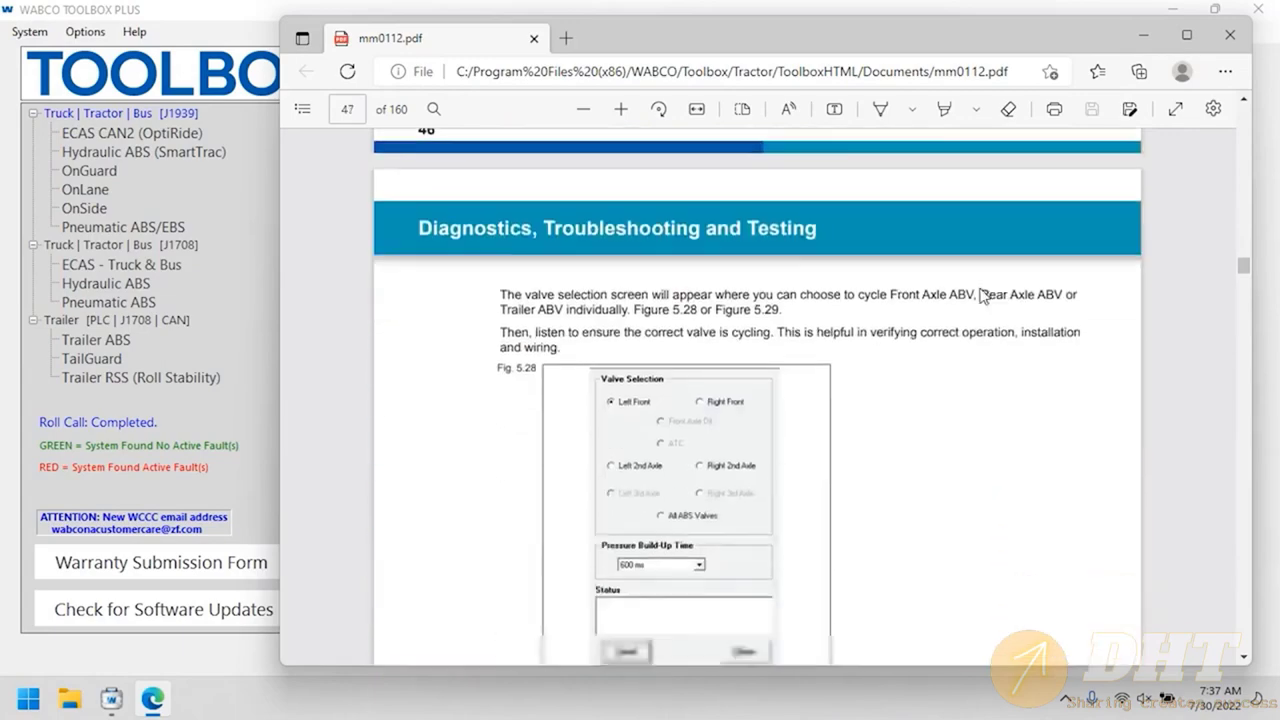
{"action": "scroll", "coordinate": [982, 295], "scroll_direction": "down", "scroll_amount": 20}
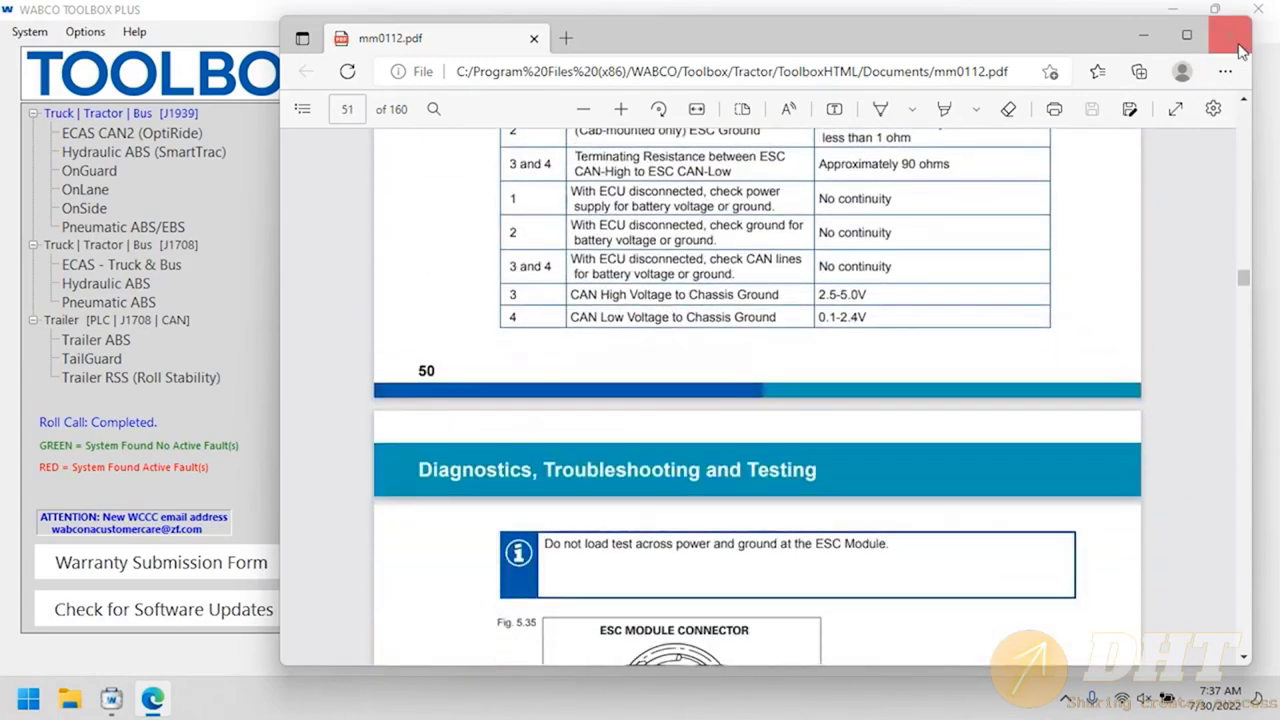
{"action": "left_click", "coordinate": [1232, 36]}
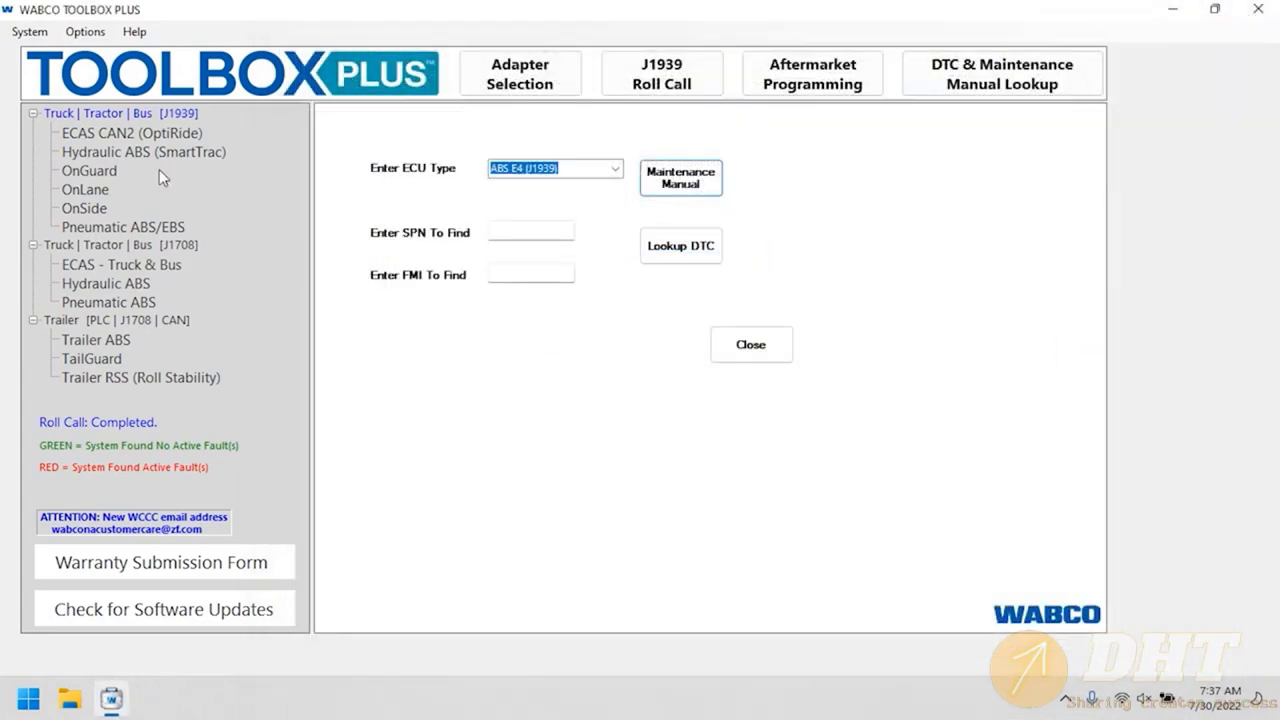
Launch the ECAS CAN2 (OptiRide) diagnostics and accept the safety warning about activating components
{"action": "double_click", "coordinate": [143, 133]}
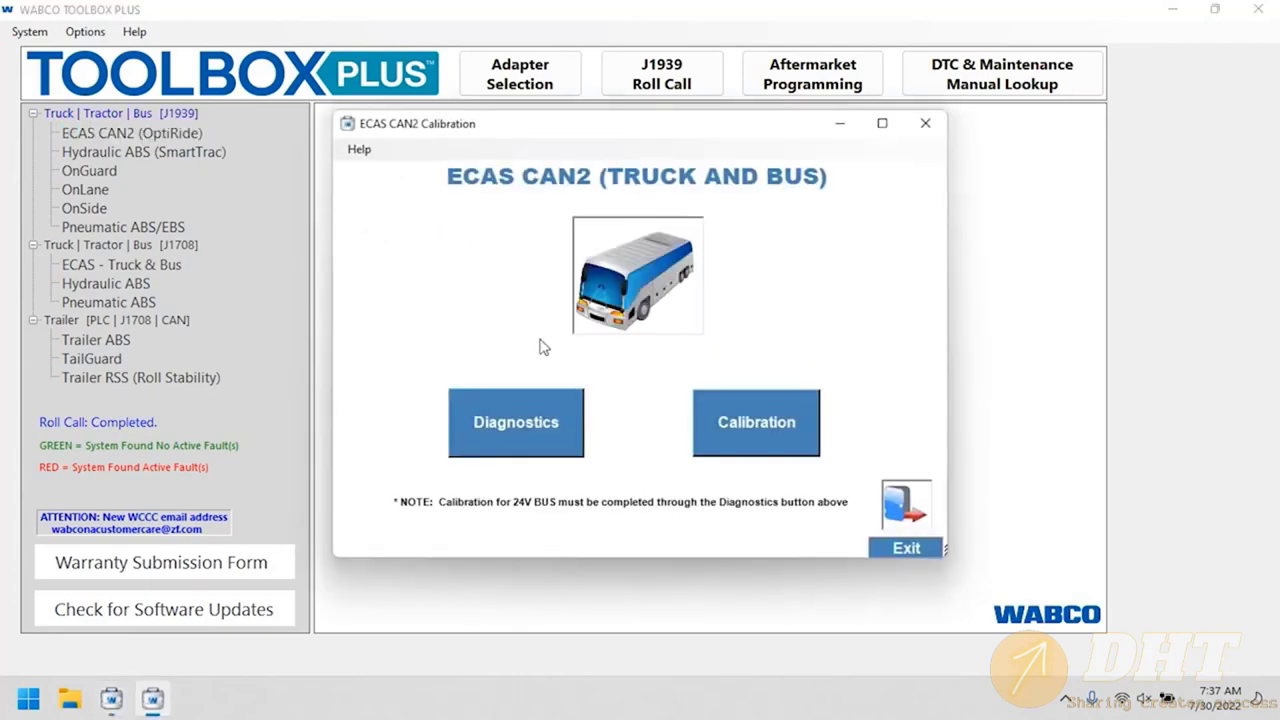
{"action": "left_click", "coordinate": [529, 424]}
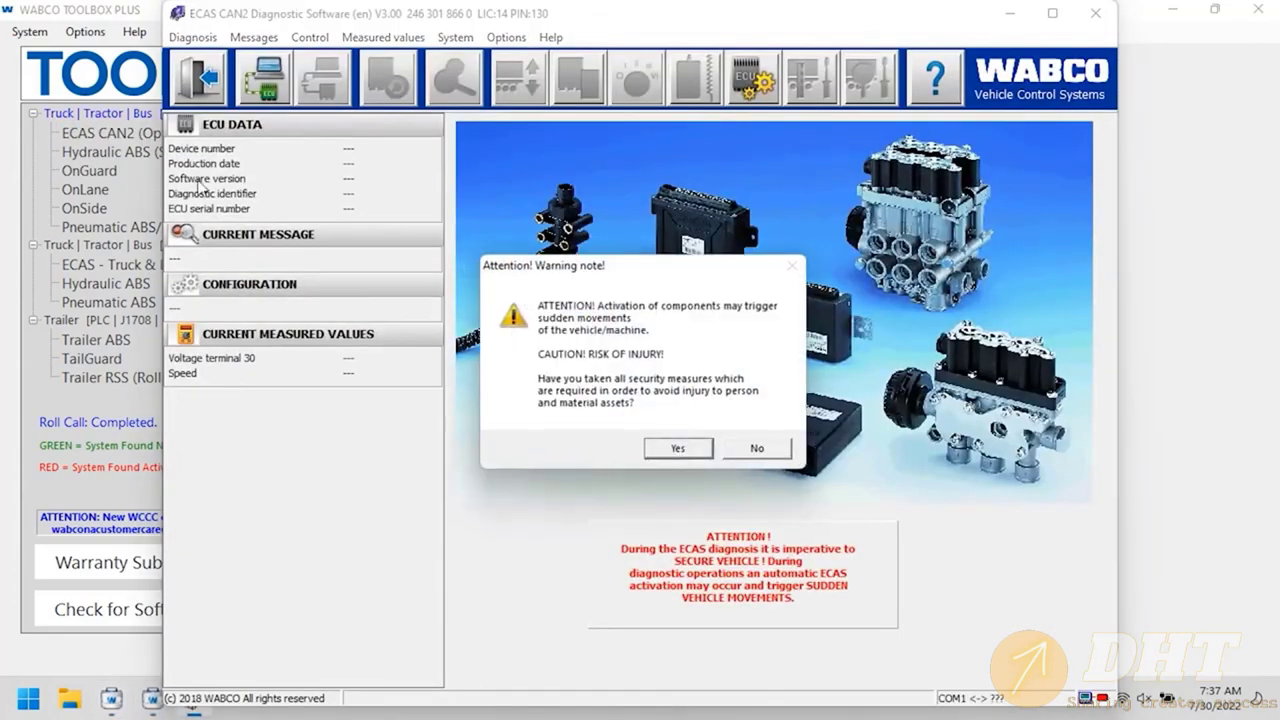
{"action": "left_click", "coordinate": [680, 451]}
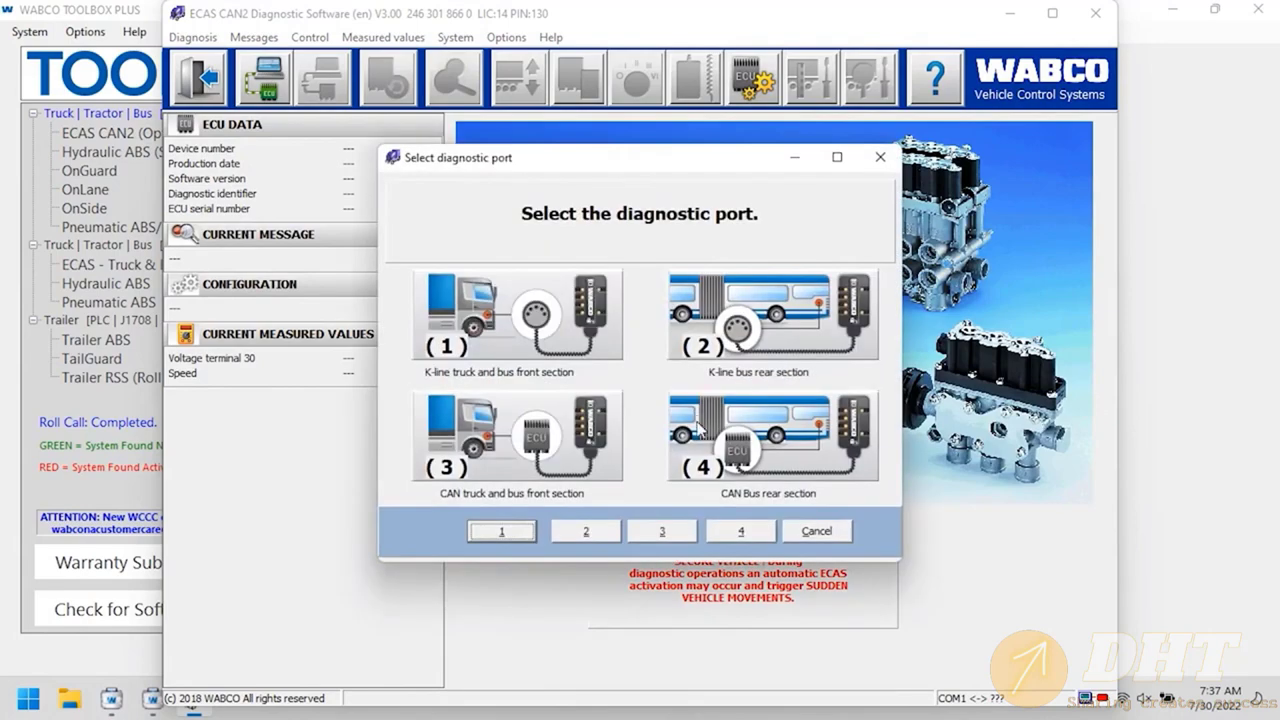
Try to connect through diagnostic port 2, K-line bus rear section, with the interface on serial port COM1
{"action": "left_click", "coordinate": [576, 535]}
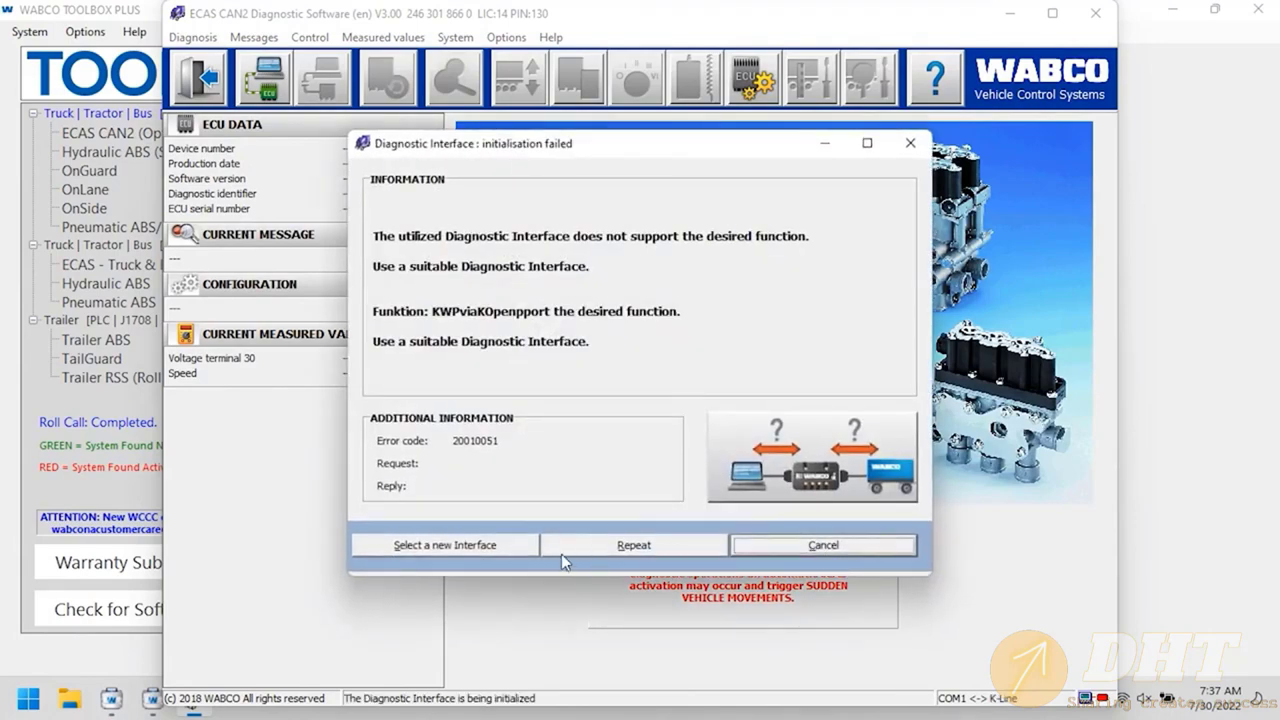
{"action": "left_click", "coordinate": [445, 545]}
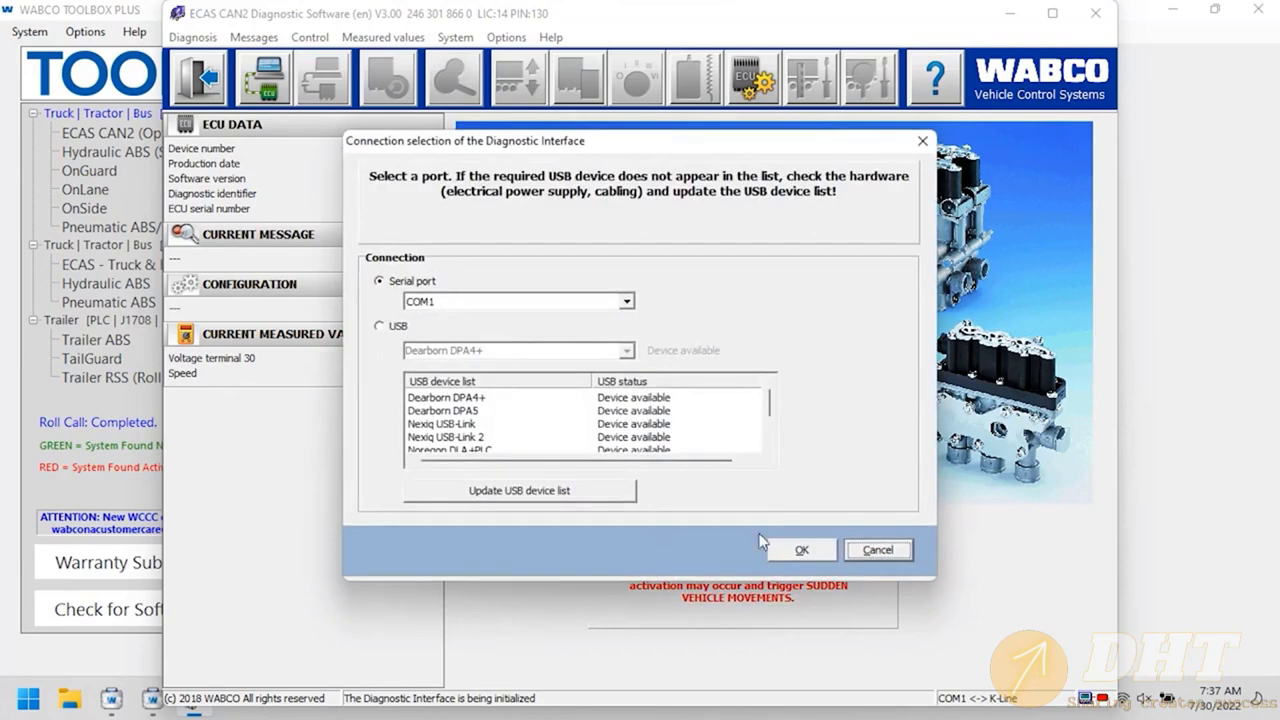
{"action": "left_click", "coordinate": [628, 303]}
{"action": "left_click", "coordinate": [628, 303]}
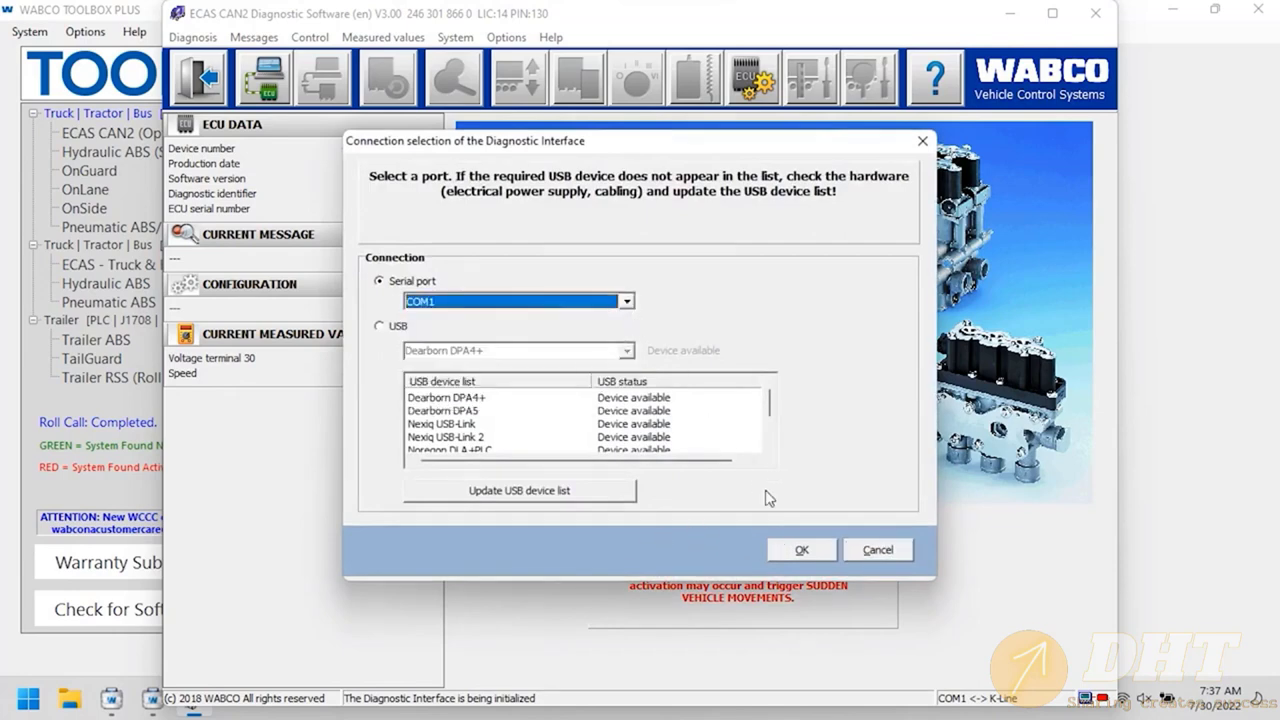
{"action": "left_click", "coordinate": [795, 552]}
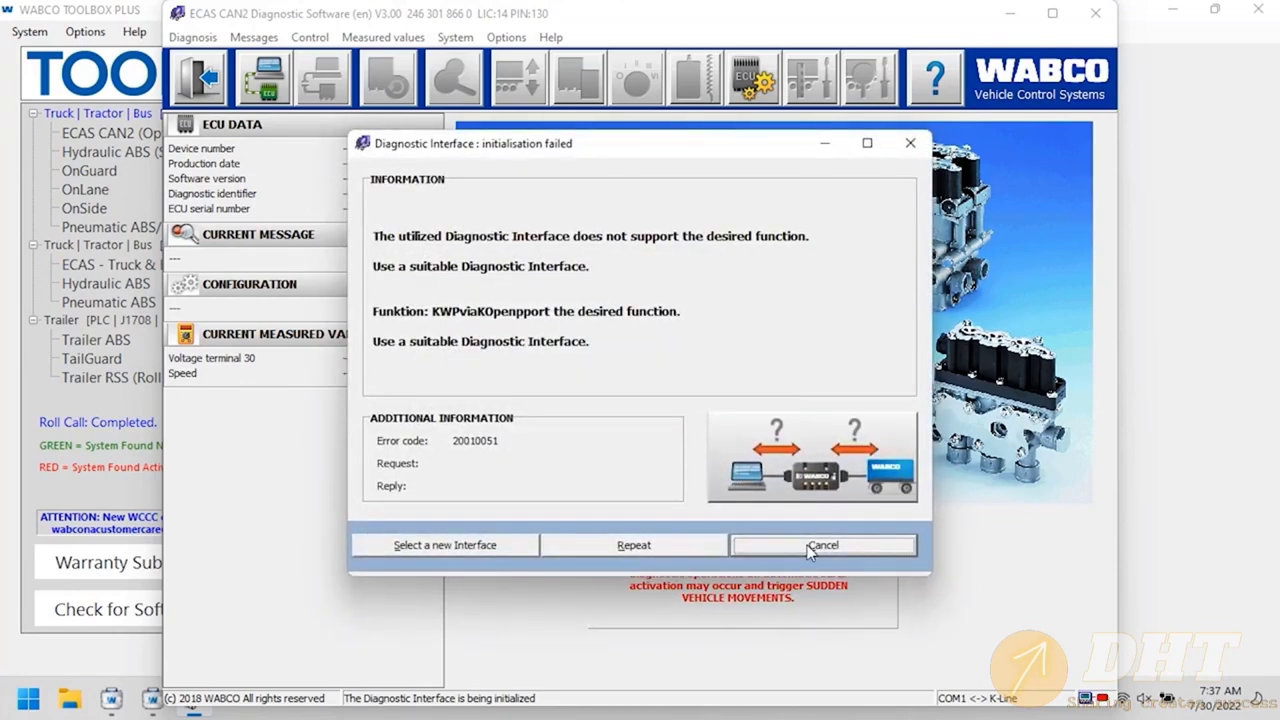
{"action": "left_click", "coordinate": [810, 546]}
Try to start the diagnosis through port 3, CAN truck and bus front section, and leave the reopened port selection
{"action": "left_click", "coordinate": [210, 37]}
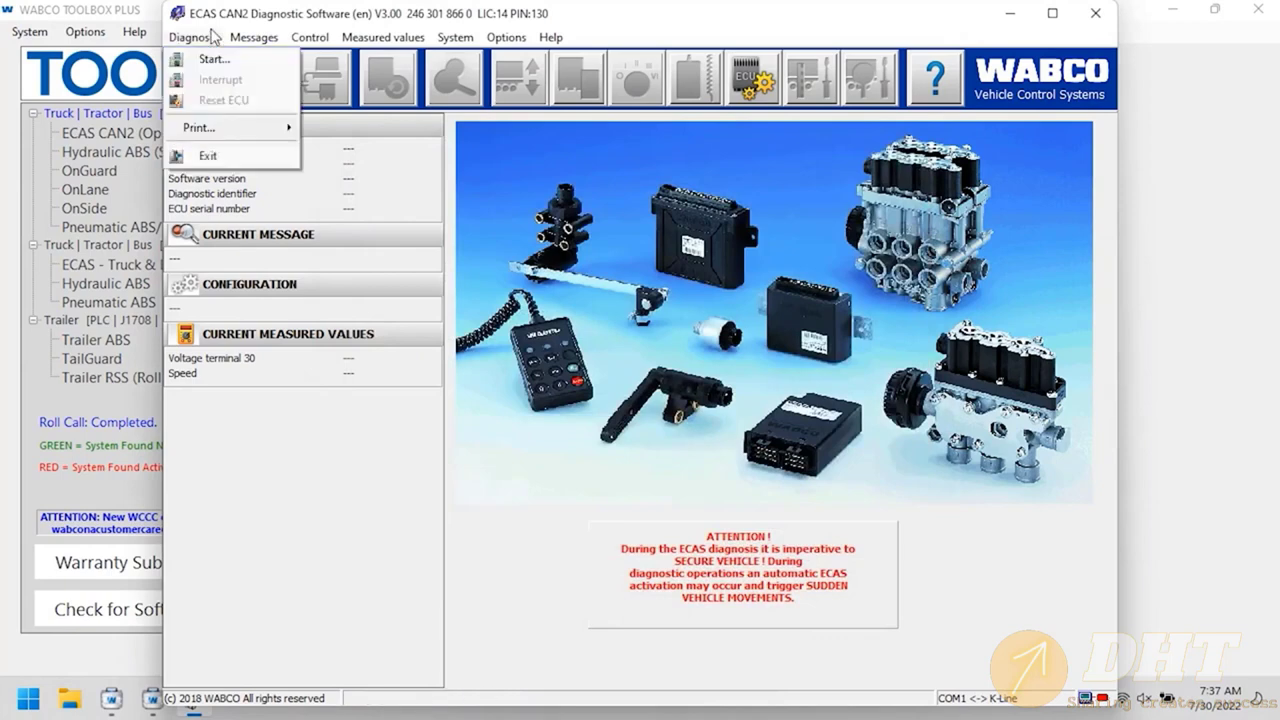
{"action": "left_click", "coordinate": [216, 58]}
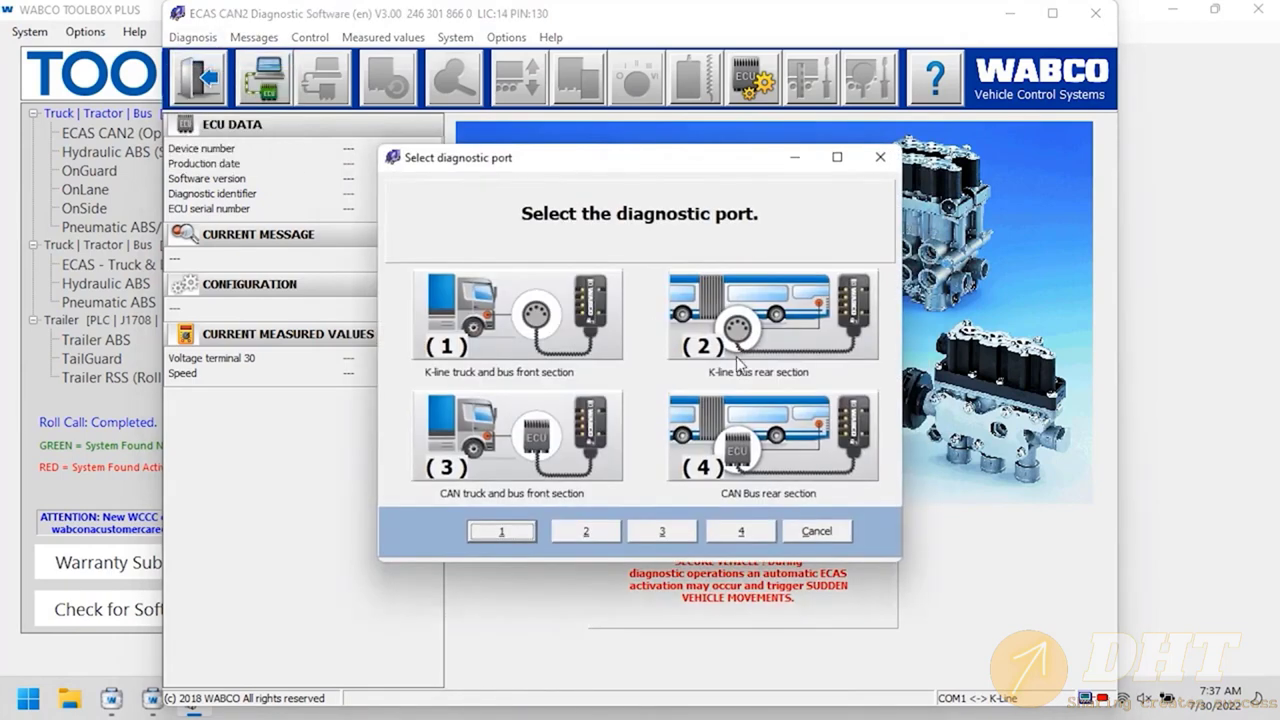
{"action": "left_click", "coordinate": [655, 532]}
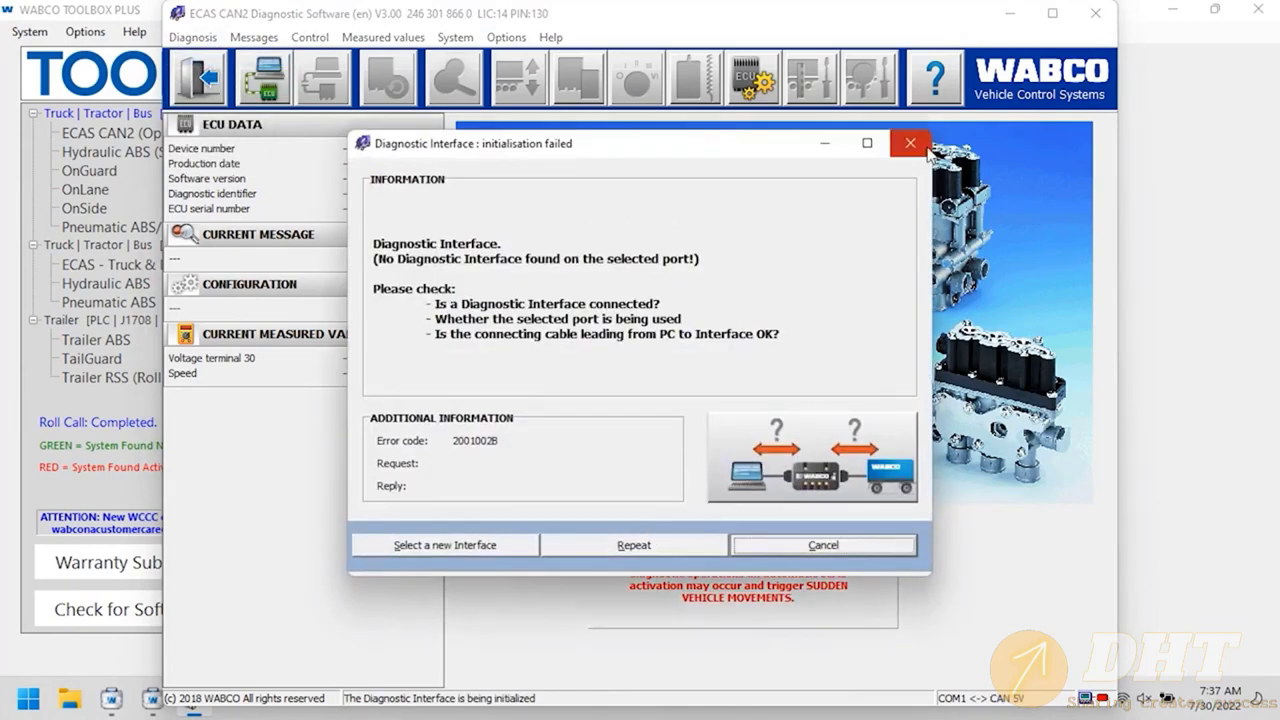
{"action": "left_click", "coordinate": [918, 135]}
{"action": "left_click", "coordinate": [266, 82]}
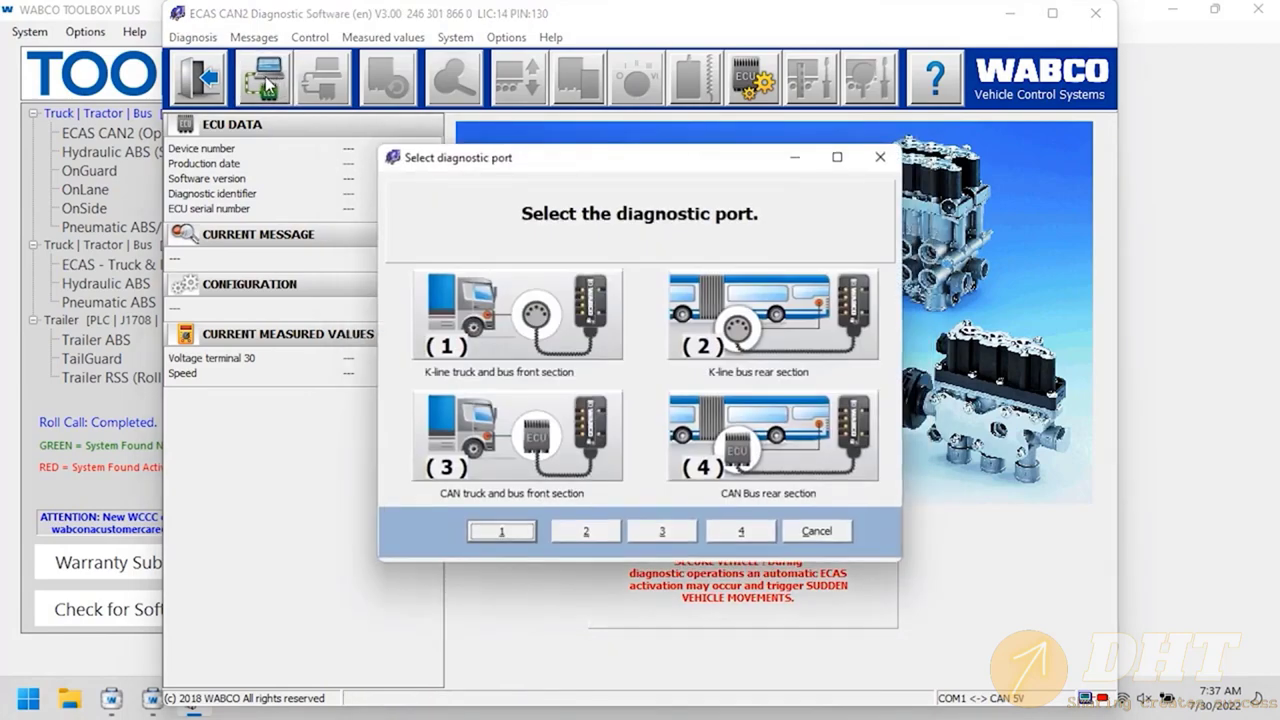
{"action": "left_click", "coordinate": [880, 157]}
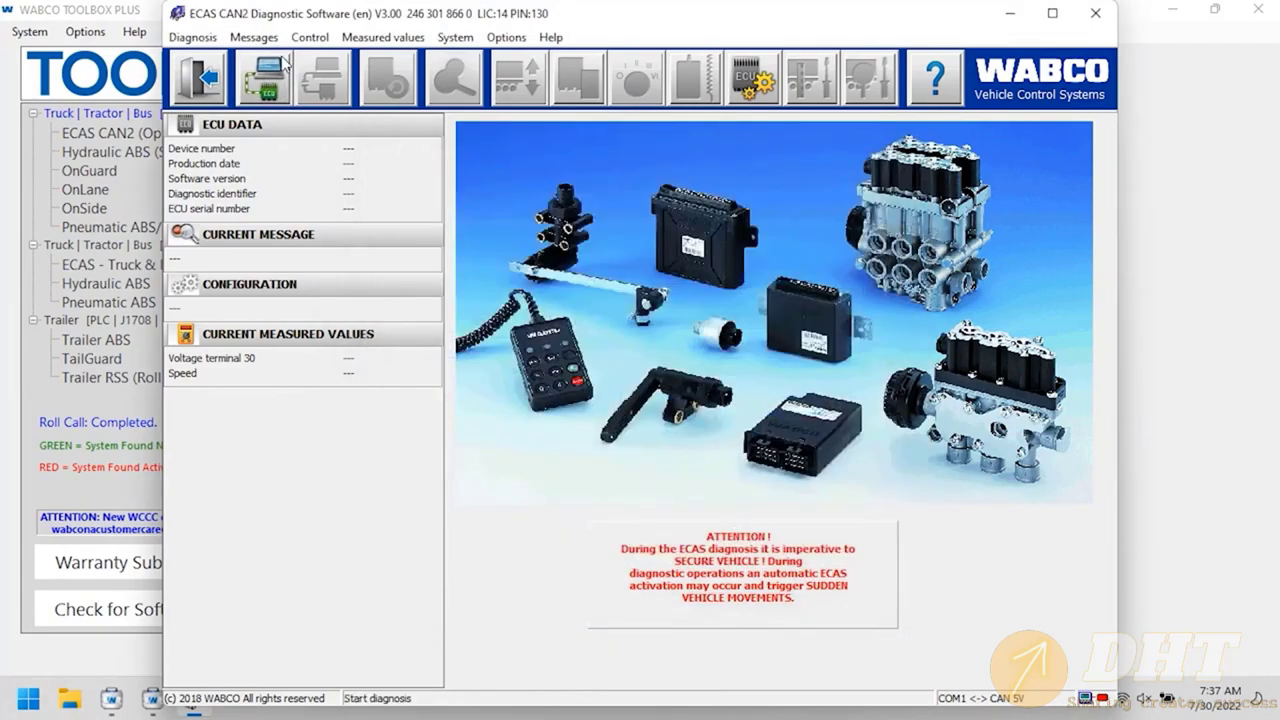
{"action": "left_click", "coordinate": [752, 80]}
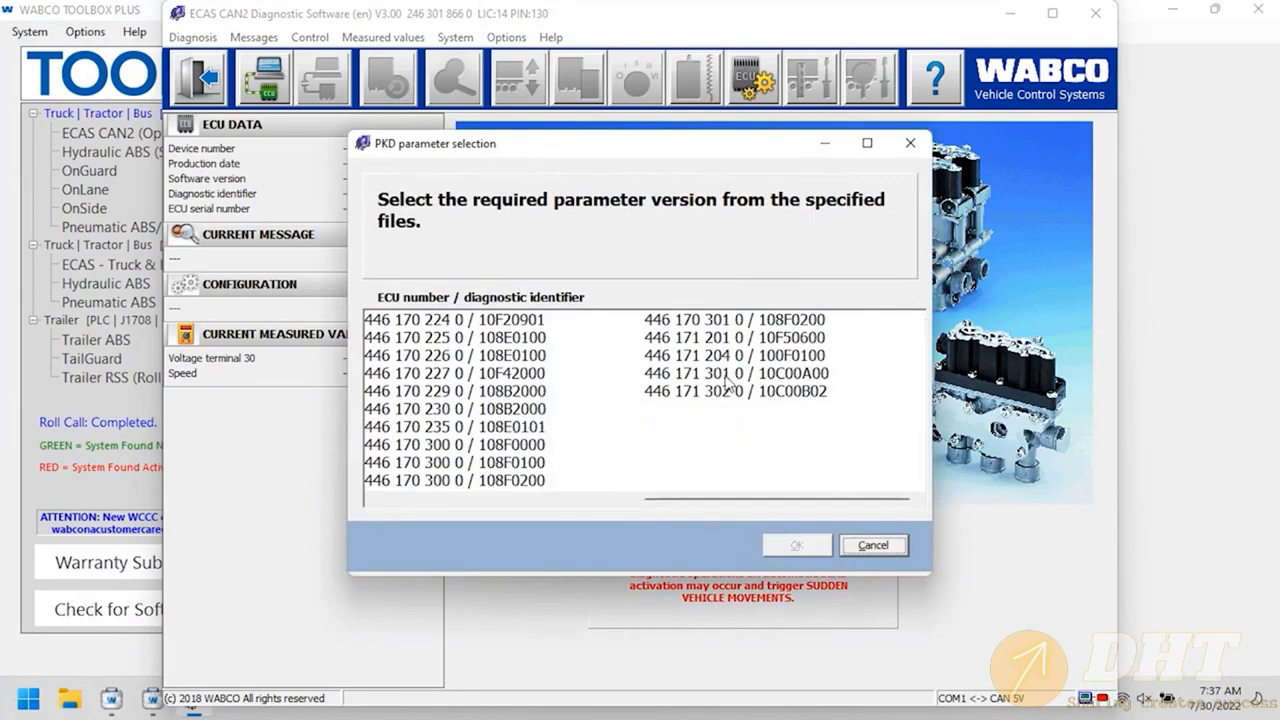
{"action": "double_click", "coordinate": [726, 375]}
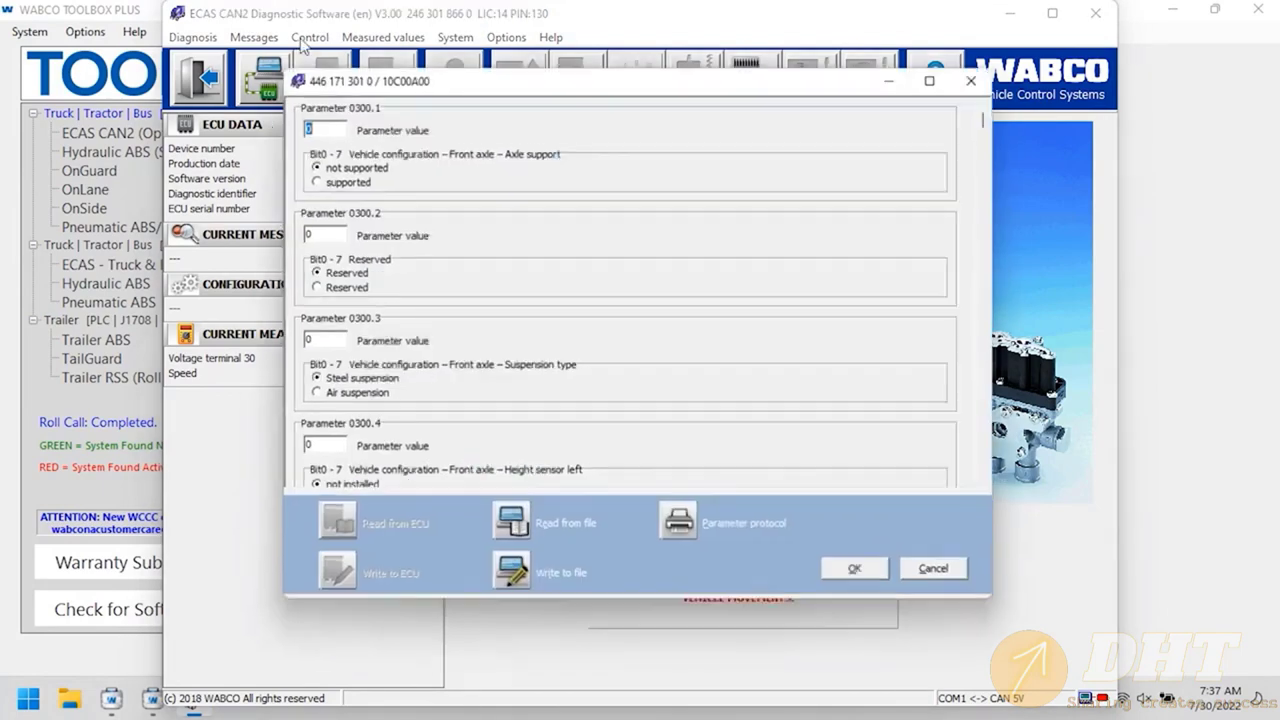
{"action": "scroll", "coordinate": [645, 419], "scroll_direction": "down", "scroll_amount": 1}
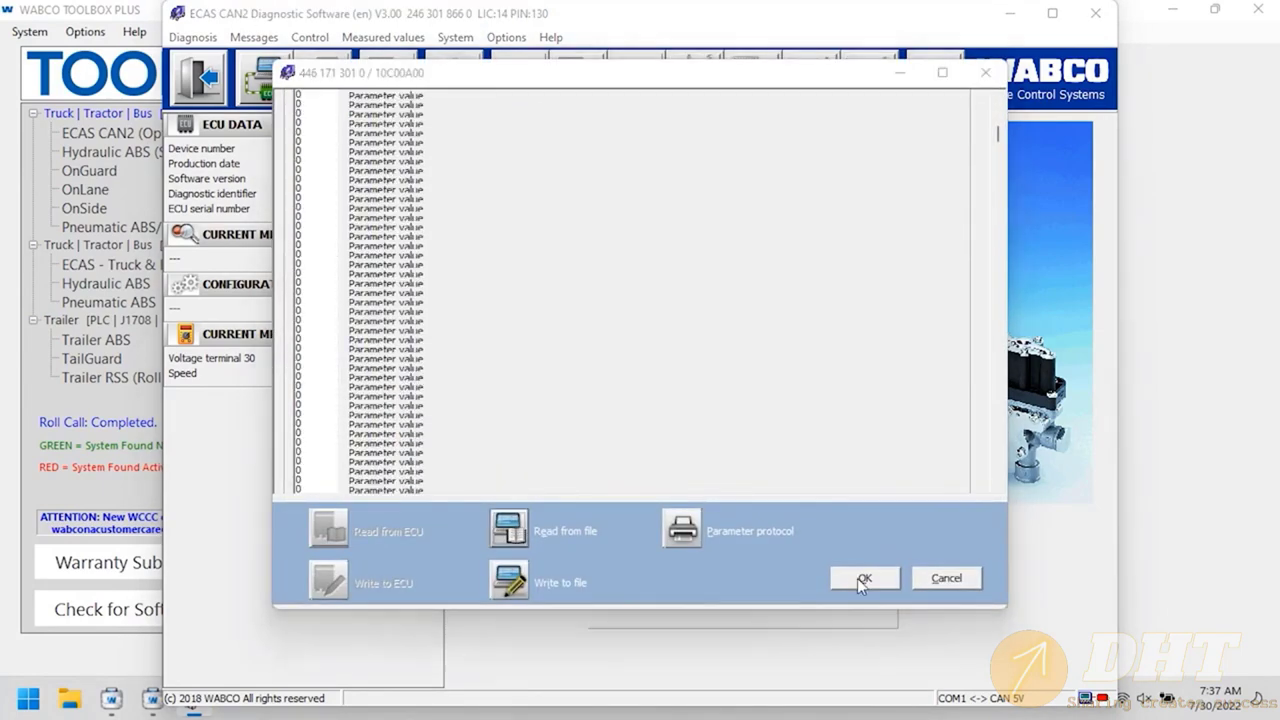
{"action": "left_click", "coordinate": [857, 578]}
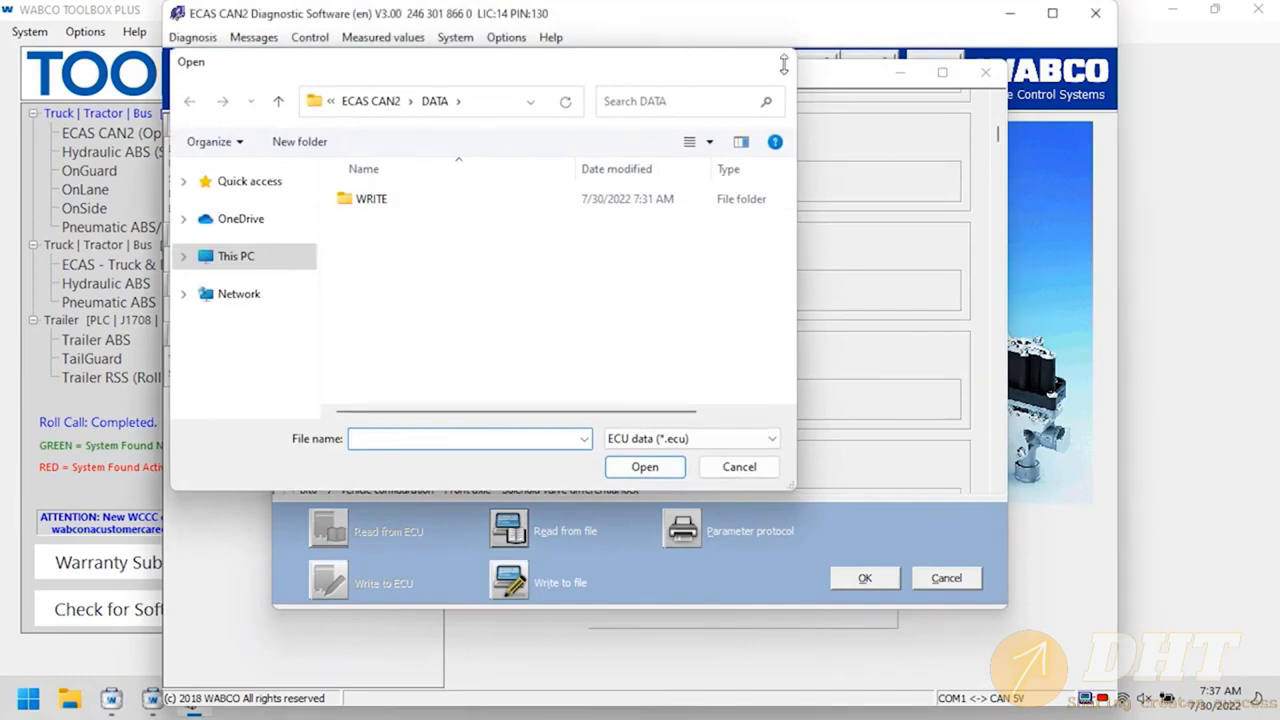
{"action": "left_click", "coordinate": [782, 61]}
{"action": "left_click", "coordinate": [985, 72]}
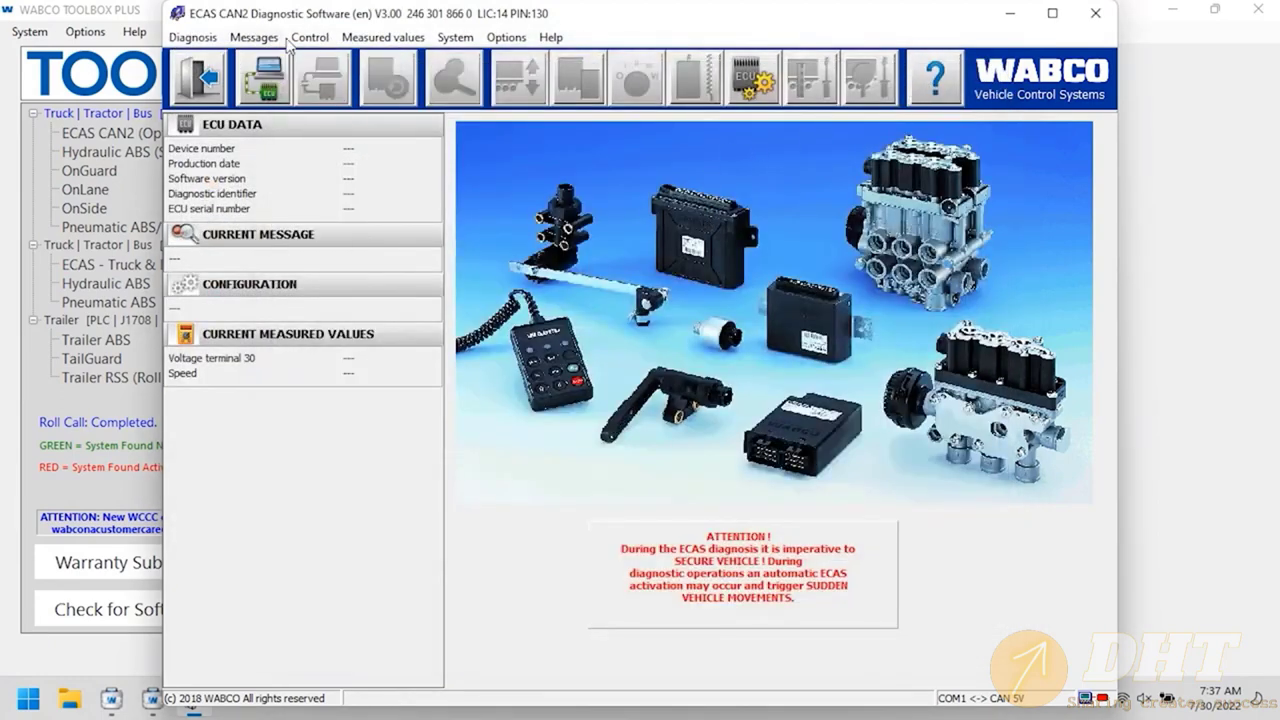
Switch the diagnostic interface to serial port COM30 and retry the connection, then dismiss the connection dialog
{"action": "left_click", "coordinate": [378, 37]}
{"action": "left_click", "coordinate": [440, 117]}
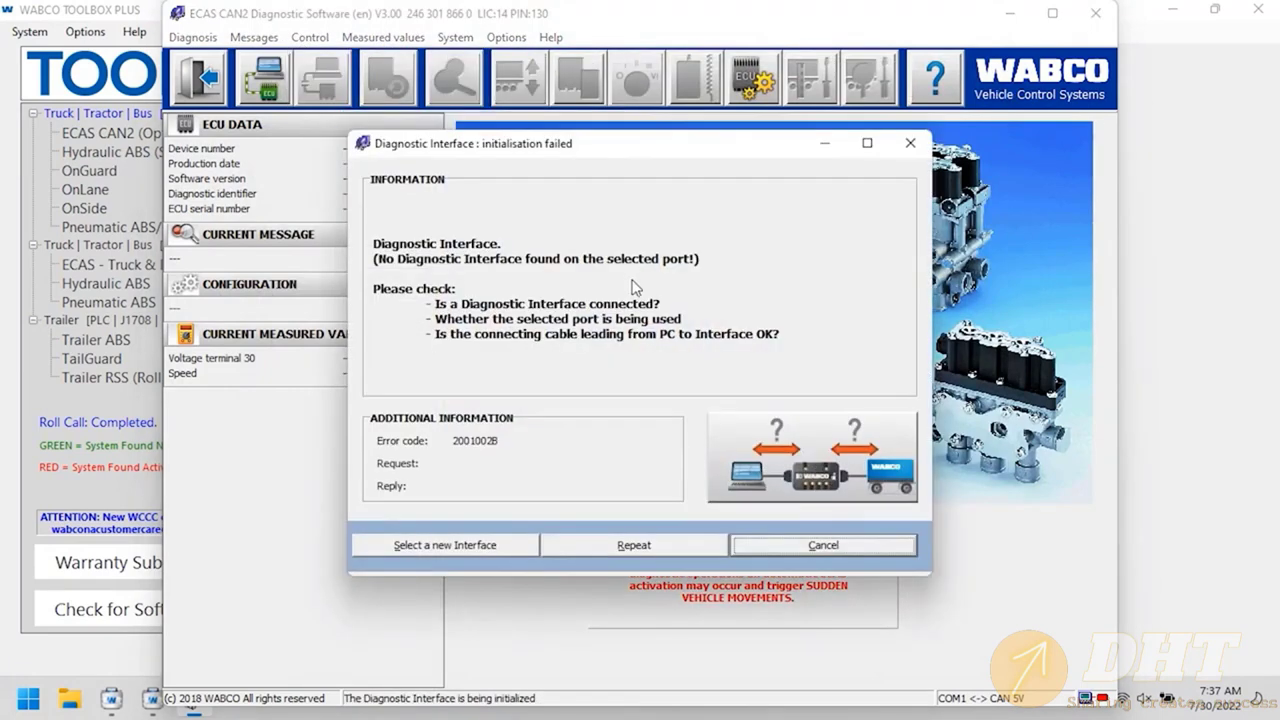
{"action": "left_click", "coordinate": [441, 545]}
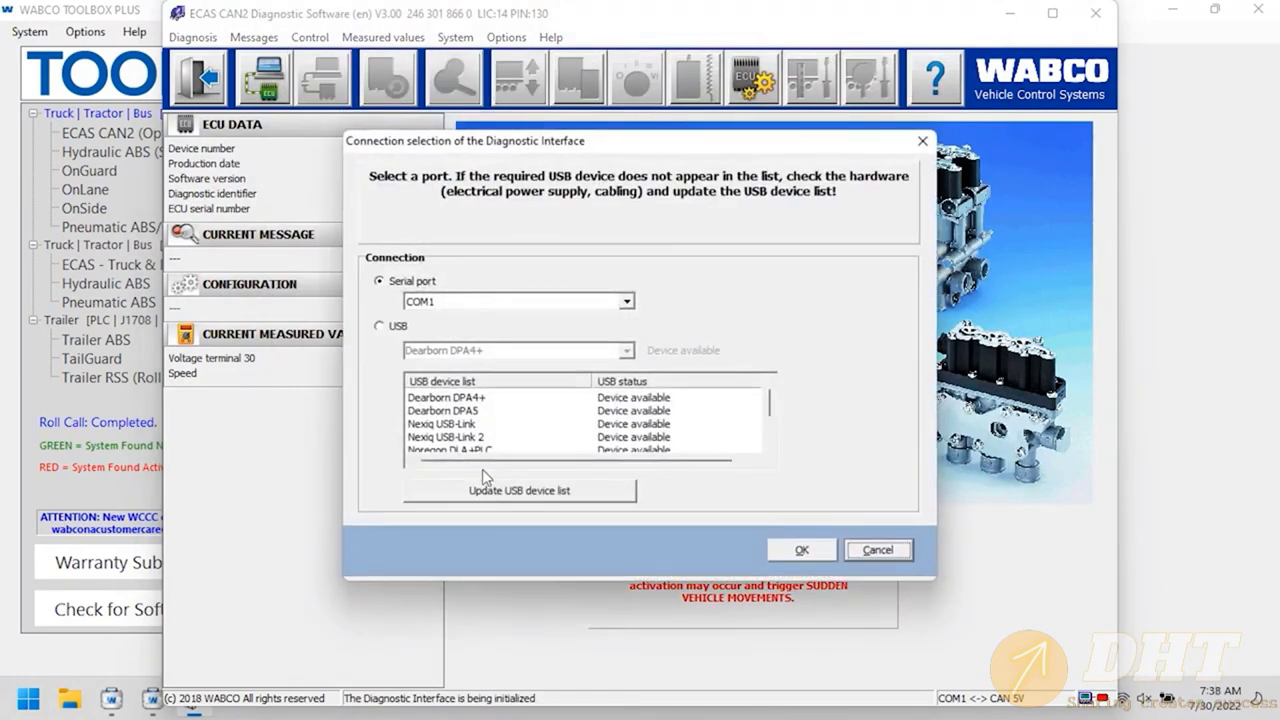
{"action": "left_click", "coordinate": [626, 301]}
{"action": "scroll", "coordinate": [520, 370], "scroll_direction": "down", "scroll_amount": 8}
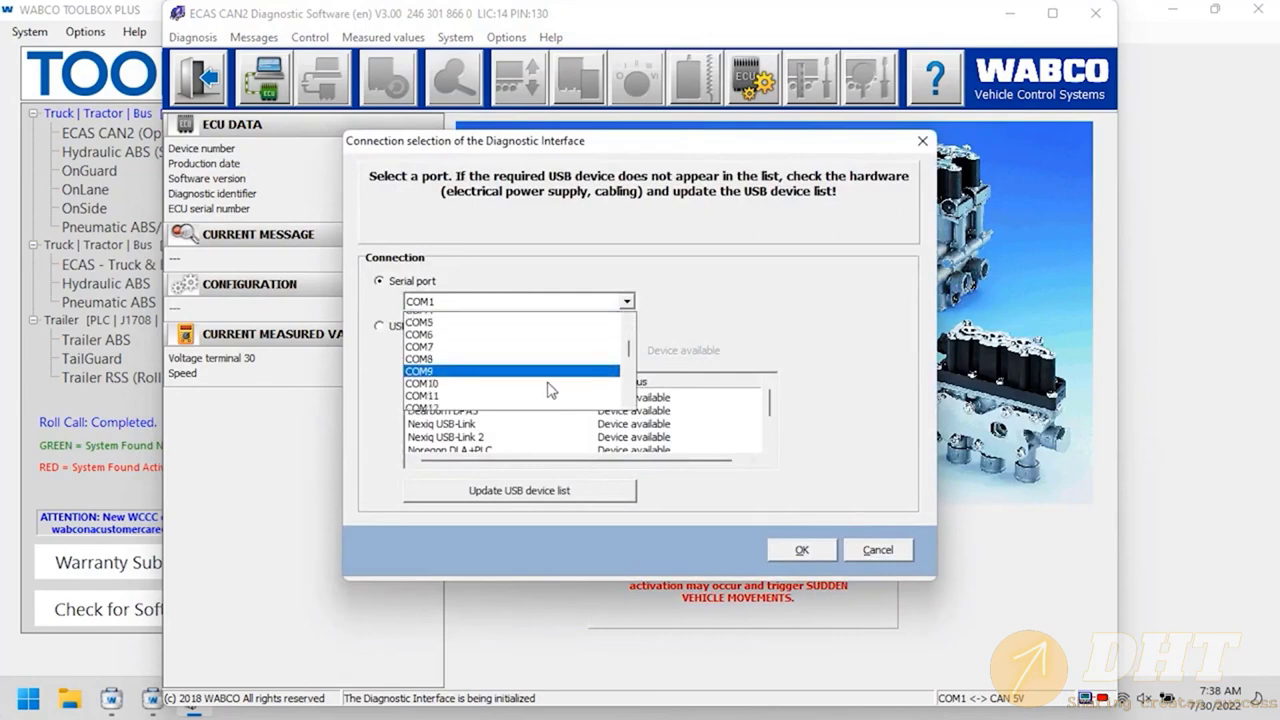
{"action": "left_click", "coordinate": [540, 388]}
{"action": "left_click", "coordinate": [790, 550]}
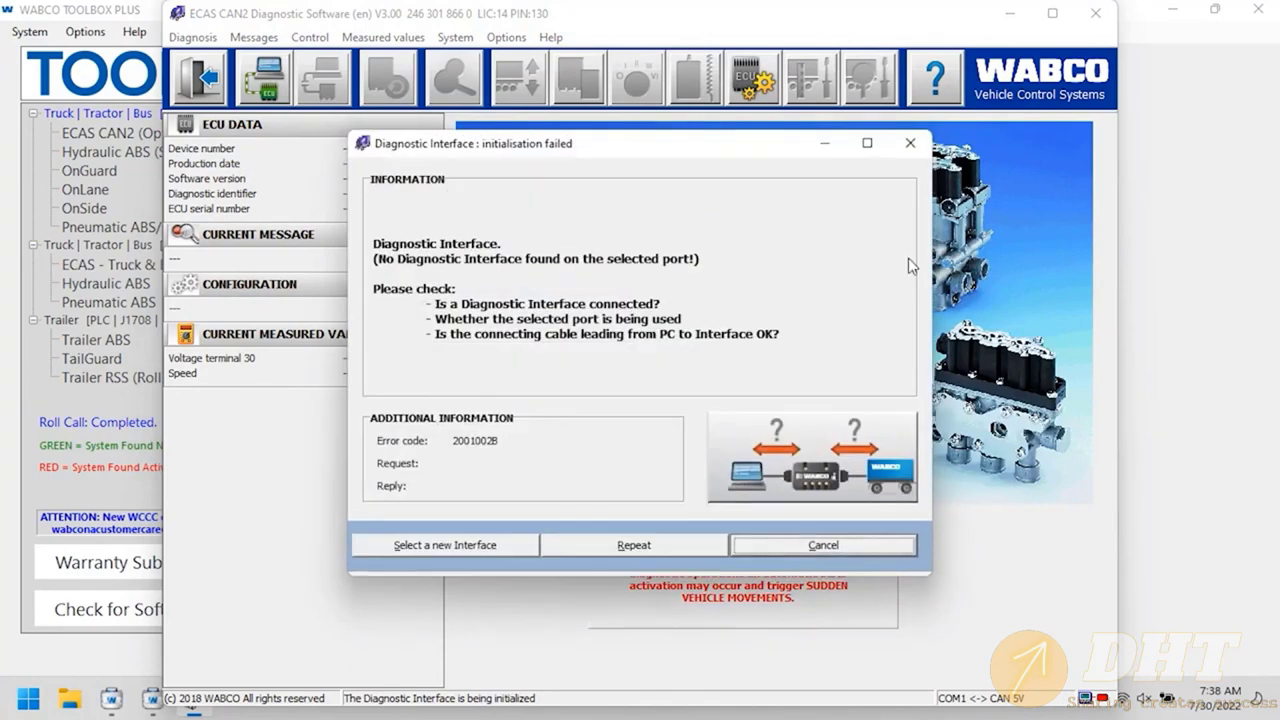
{"action": "left_click", "coordinate": [918, 140]}
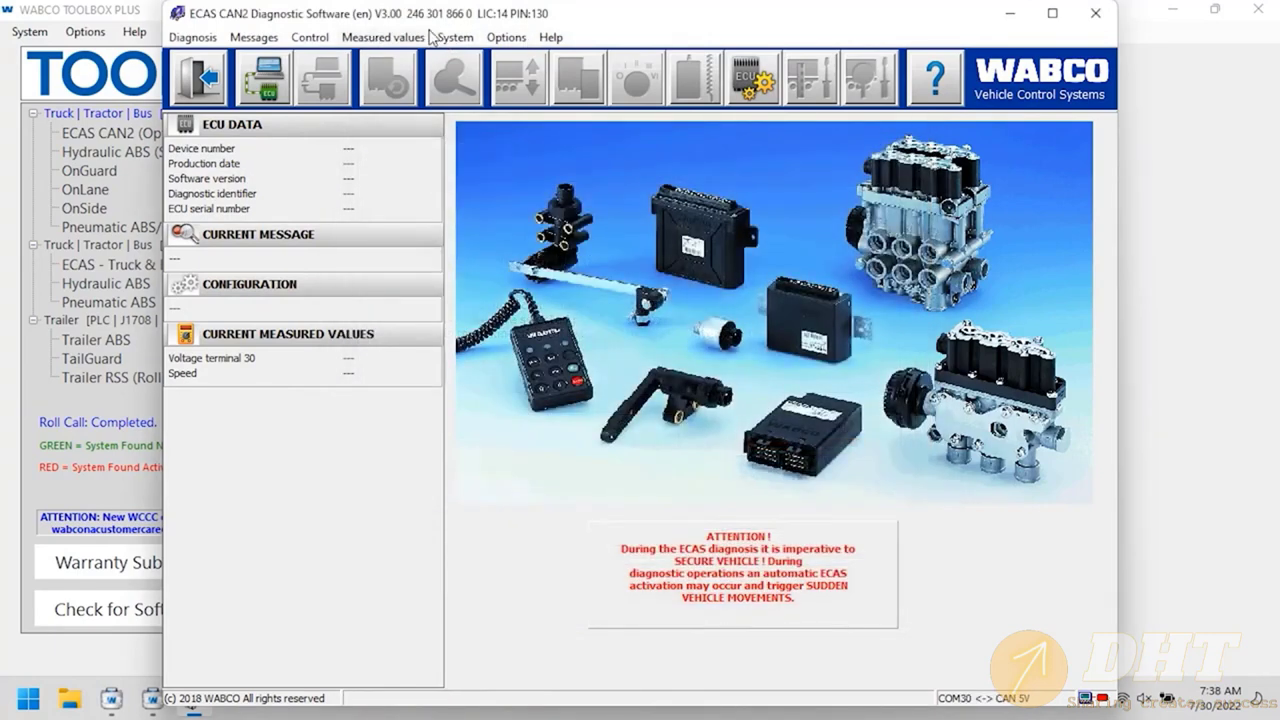
View the list of PKD parameter versions, close it, and exit the ECAS CAN2 Diagnostic Software
{"action": "left_click", "coordinate": [419, 38]}
{"action": "left_click", "coordinate": [460, 57]}
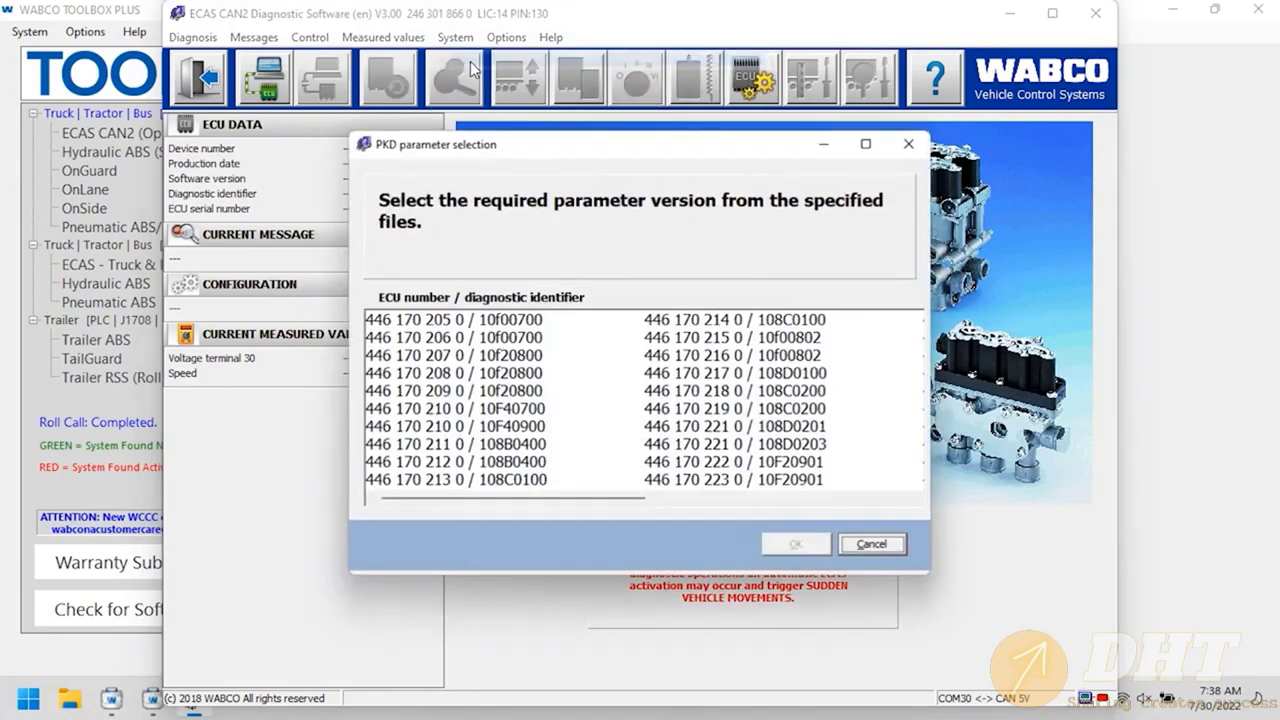
{"action": "left_click", "coordinate": [910, 143]}
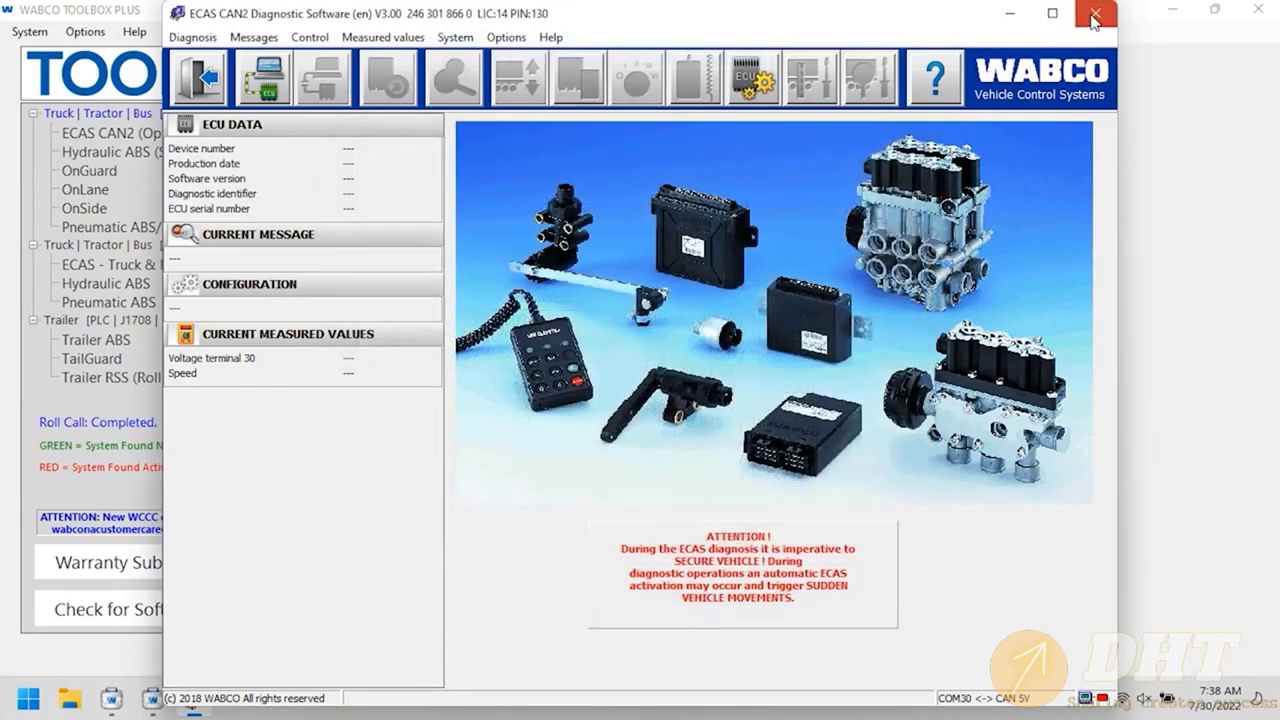
{"action": "left_click", "coordinate": [1096, 13]}
Return to the ECAS CAN2 (Truck and Bus) window and try to start its calibration
{"action": "left_click", "coordinate": [130, 133]}
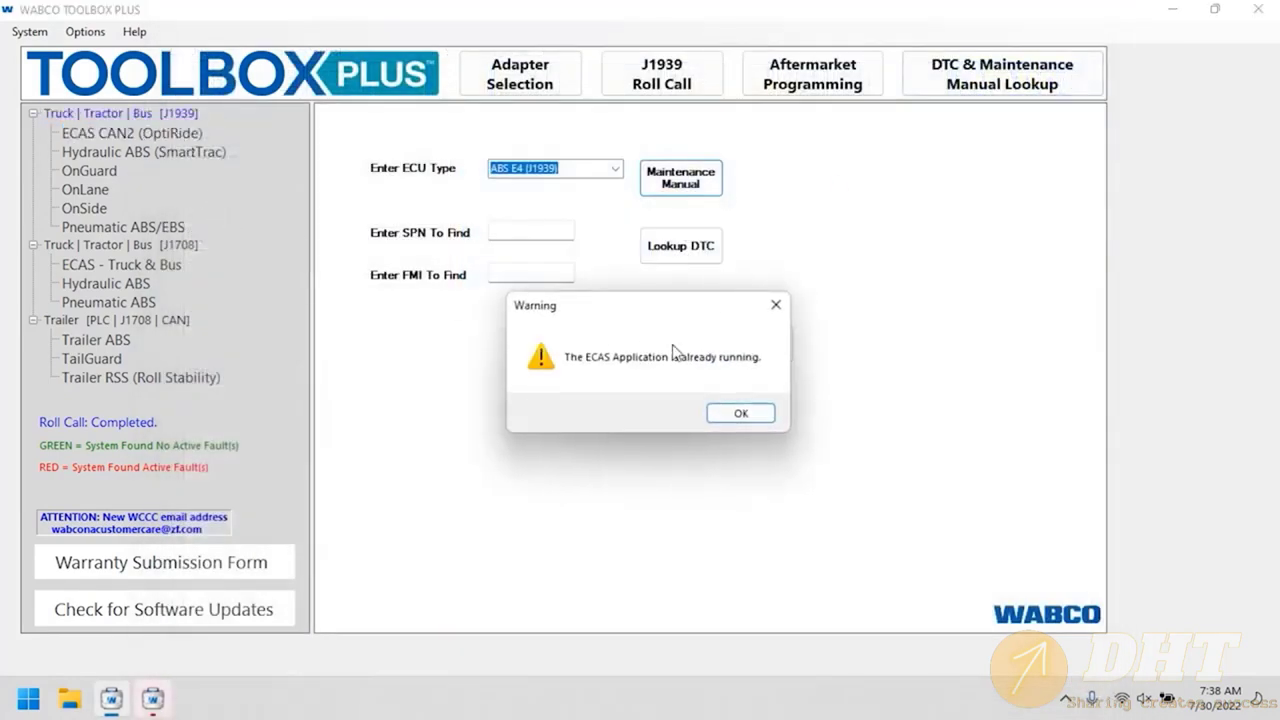
{"action": "left_click", "coordinate": [745, 424]}
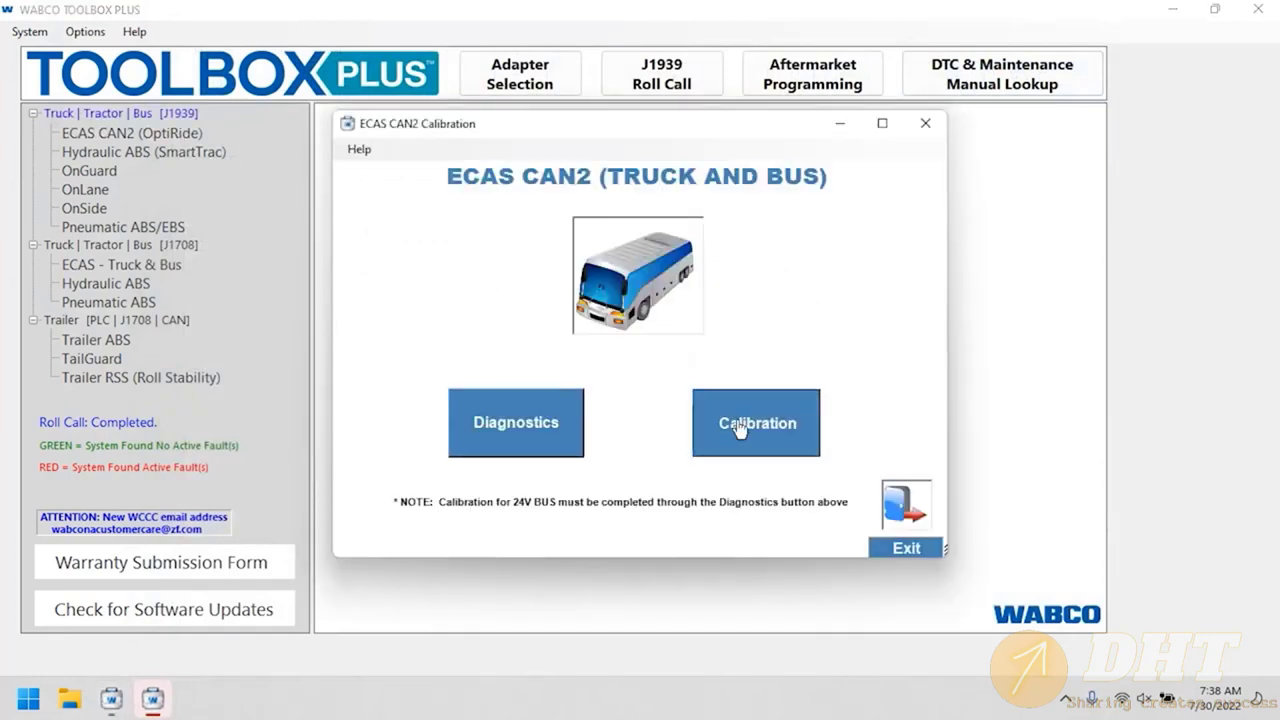
{"action": "left_click", "coordinate": [745, 426]}
{"action": "left_click", "coordinate": [699, 437]}
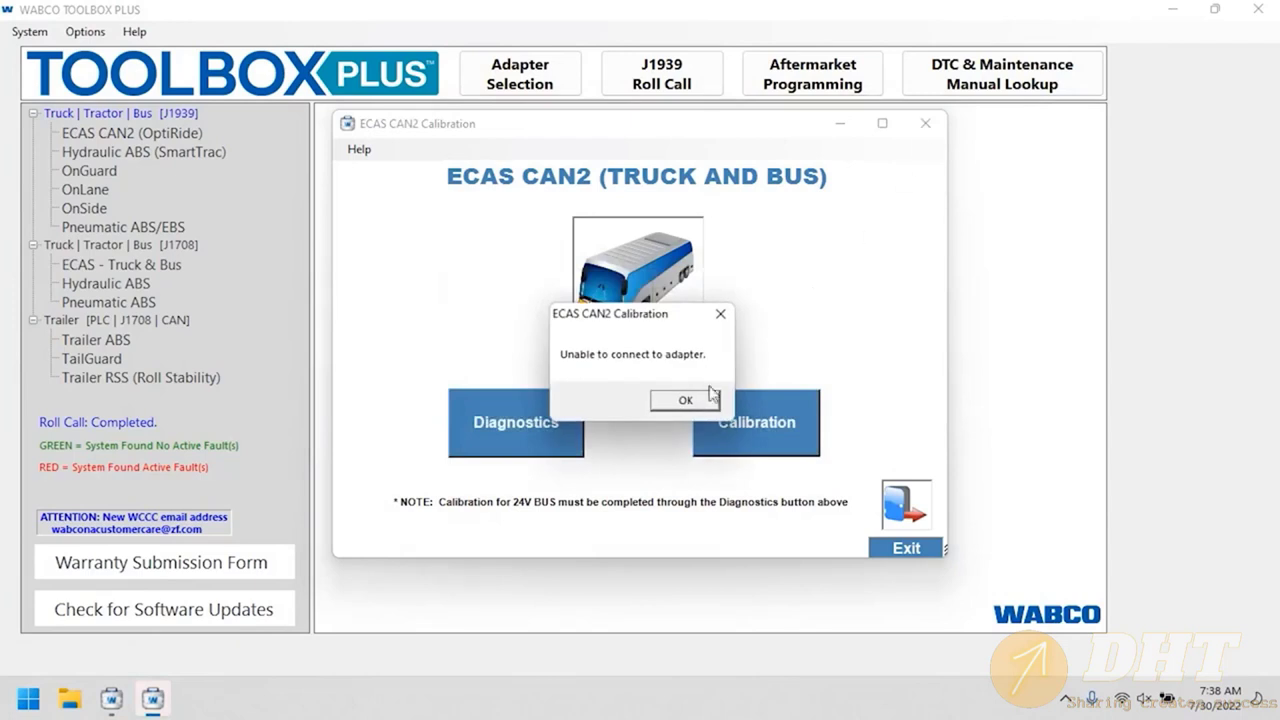
Close the ECAS CAN2 (Truck and Bus) window and launch the J1939 Hydraulic ABS, OnLane, OnSide and Pneumatic ABS/EBS modules
{"action": "left_click", "coordinate": [683, 401]}
{"action": "left_click", "coordinate": [925, 123]}
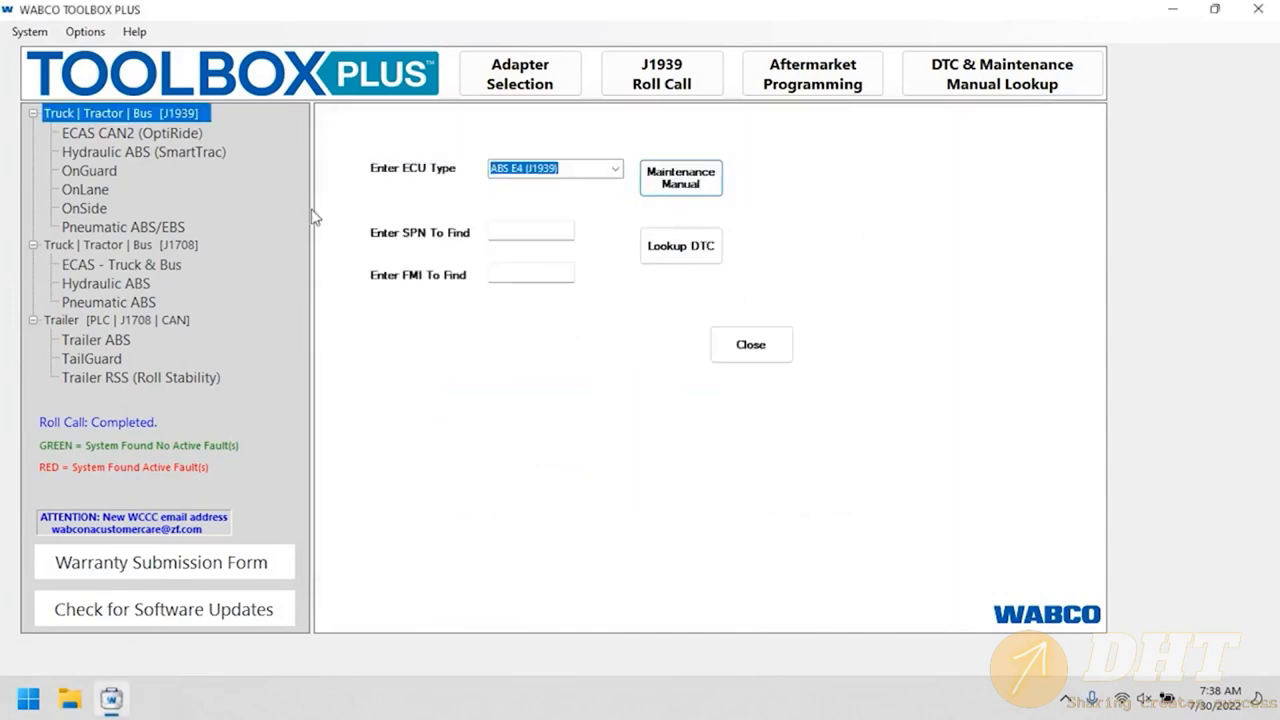
{"action": "left_click", "coordinate": [148, 155]}
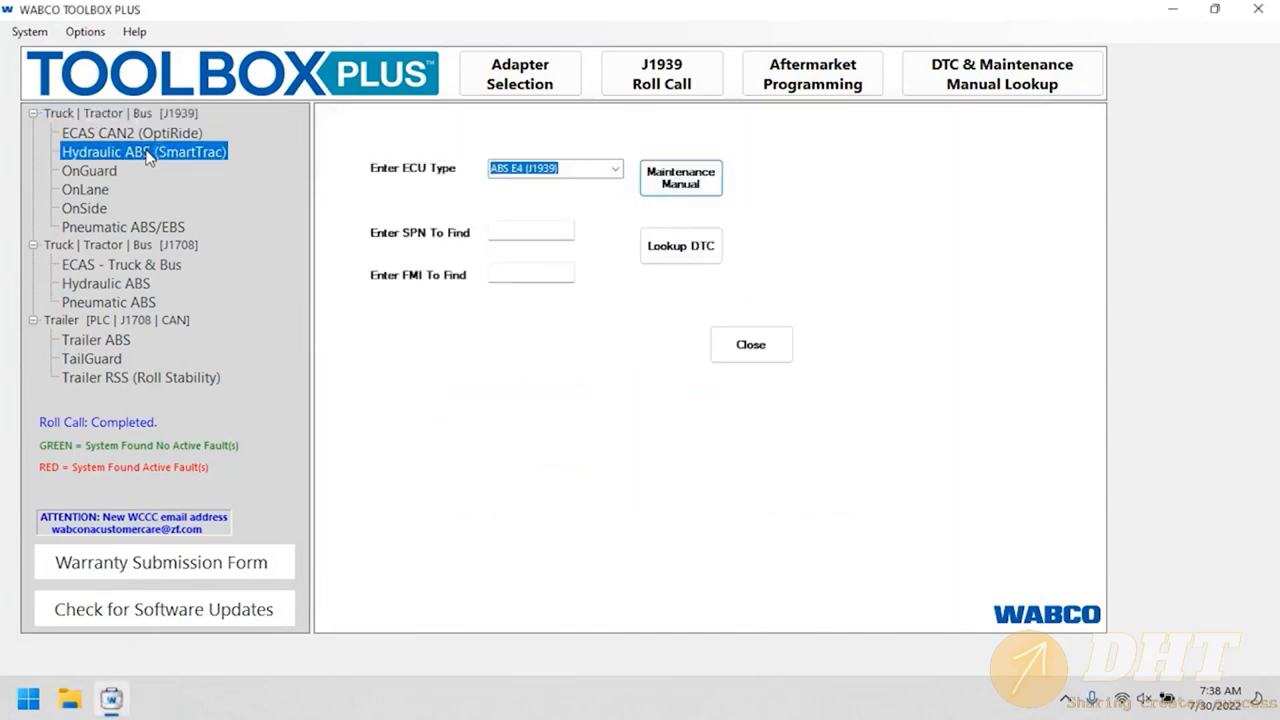
{"action": "left_click", "coordinate": [88, 189]}
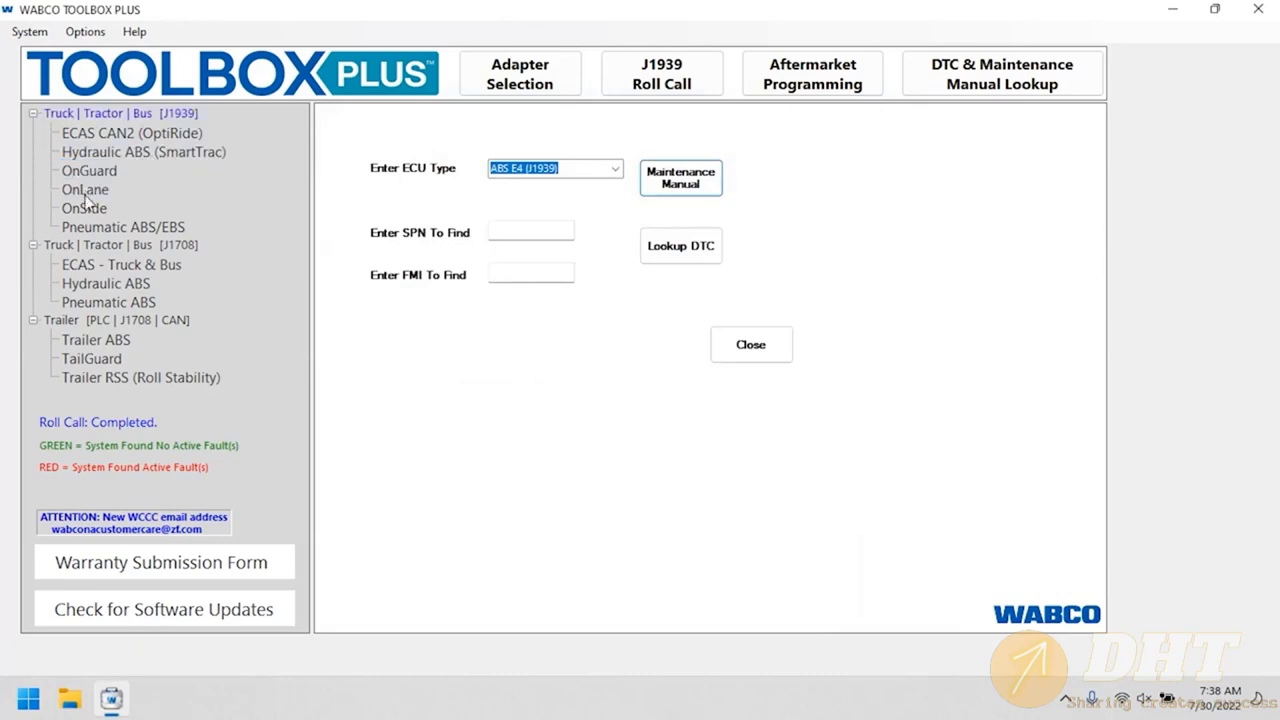
{"action": "left_click", "coordinate": [90, 208]}
{"action": "left_click", "coordinate": [104, 228]}
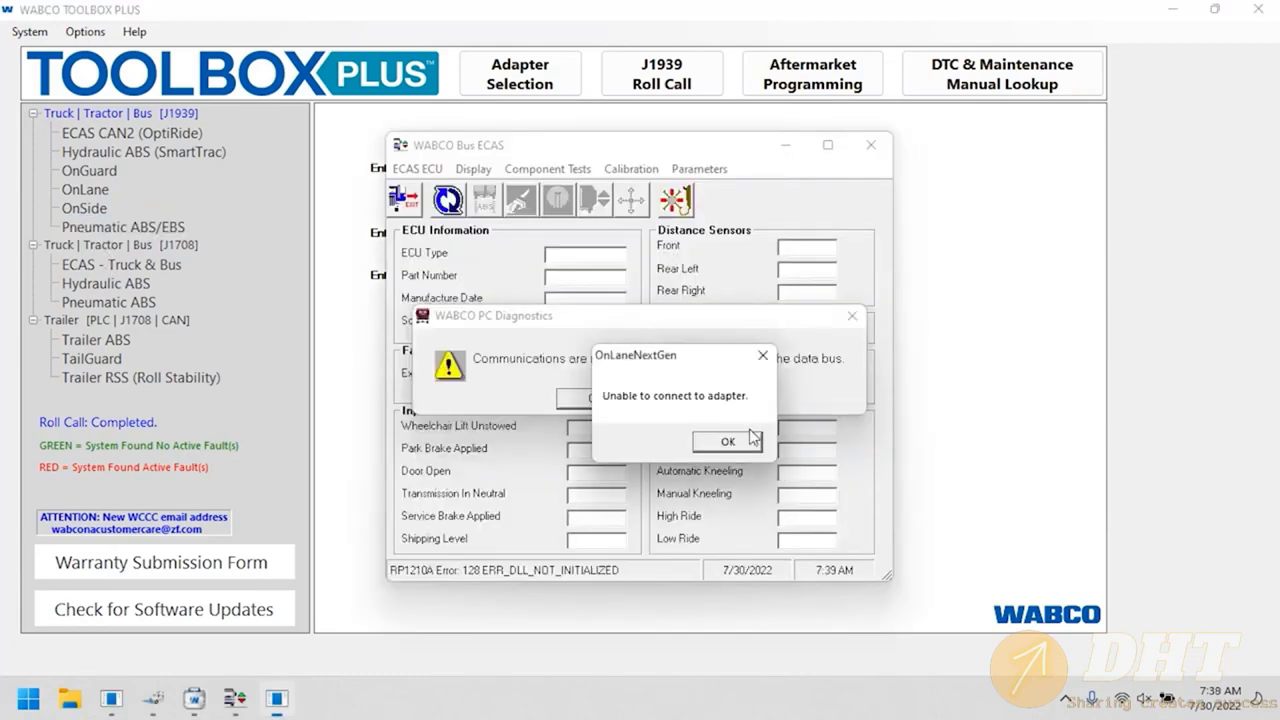
Confirm NEXIQ Technologies USB-Link with J1939 as the OnLaneALERT adapter, dismiss the connection messages, and close OnLaneALERT
{"action": "left_click", "coordinate": [735, 442]}
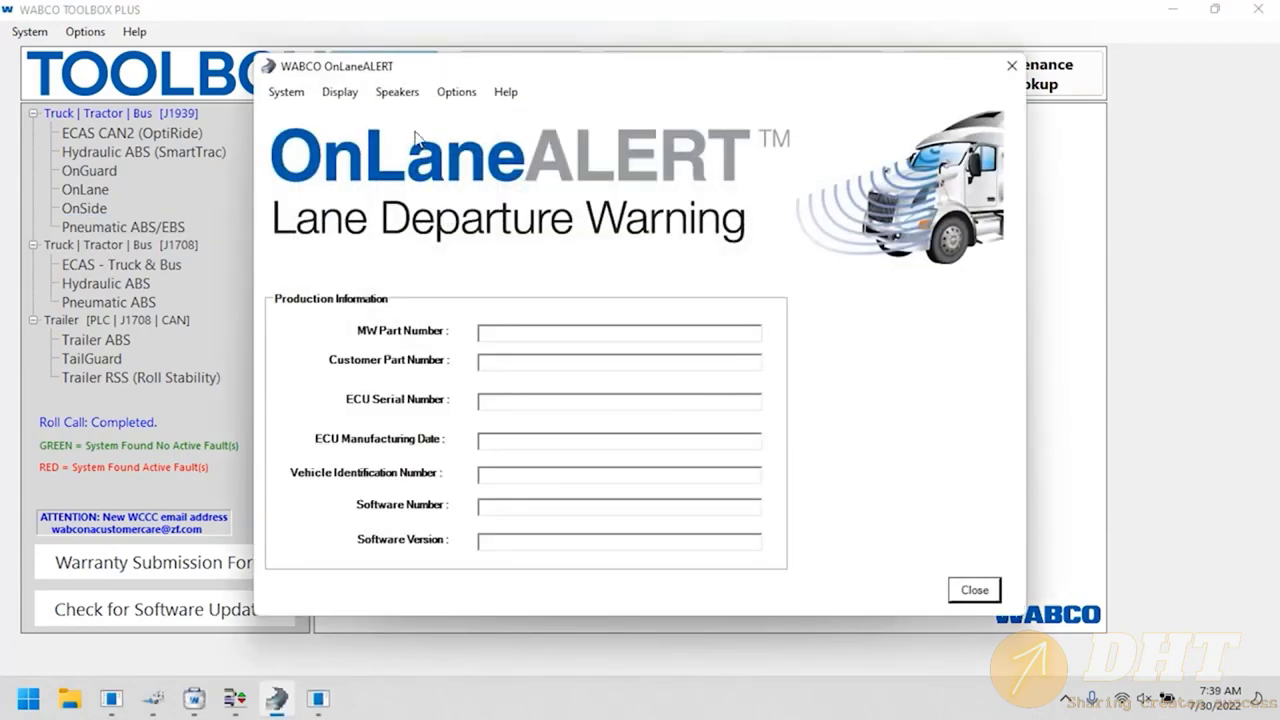
{"action": "left_click", "coordinate": [286, 92]}
{"action": "left_click", "coordinate": [293, 113]}
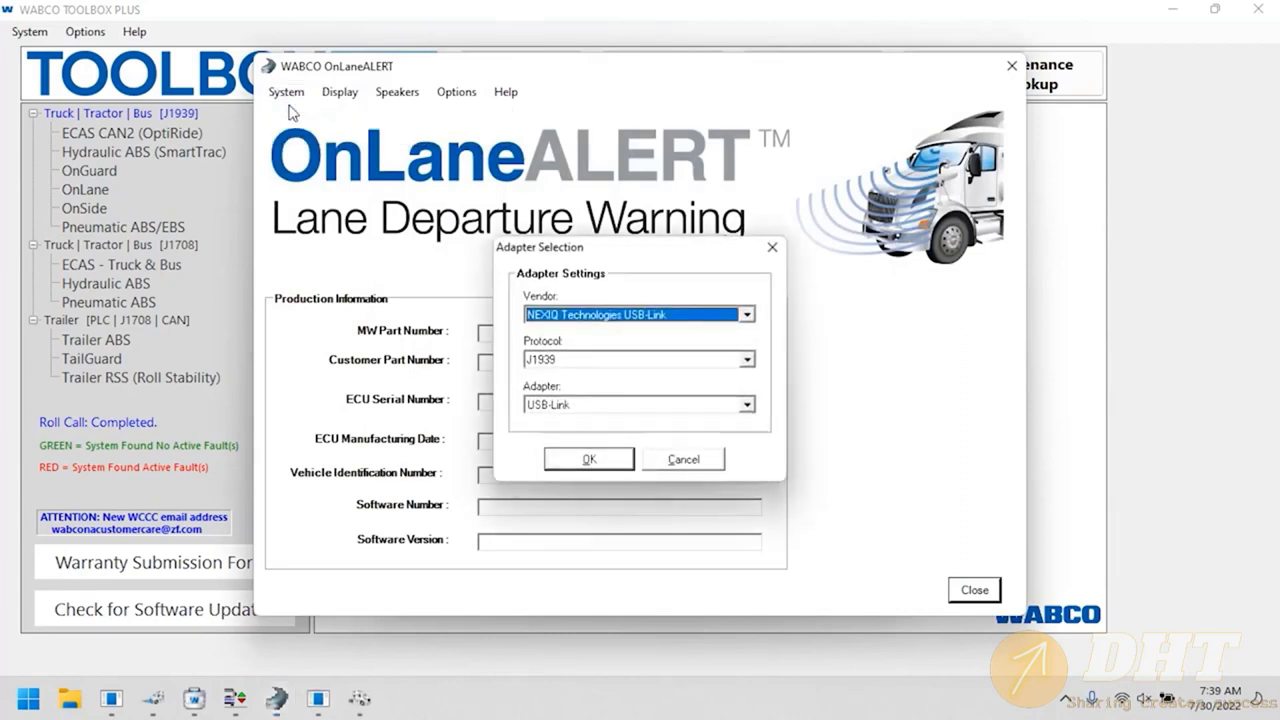
{"action": "left_click", "coordinate": [608, 459]}
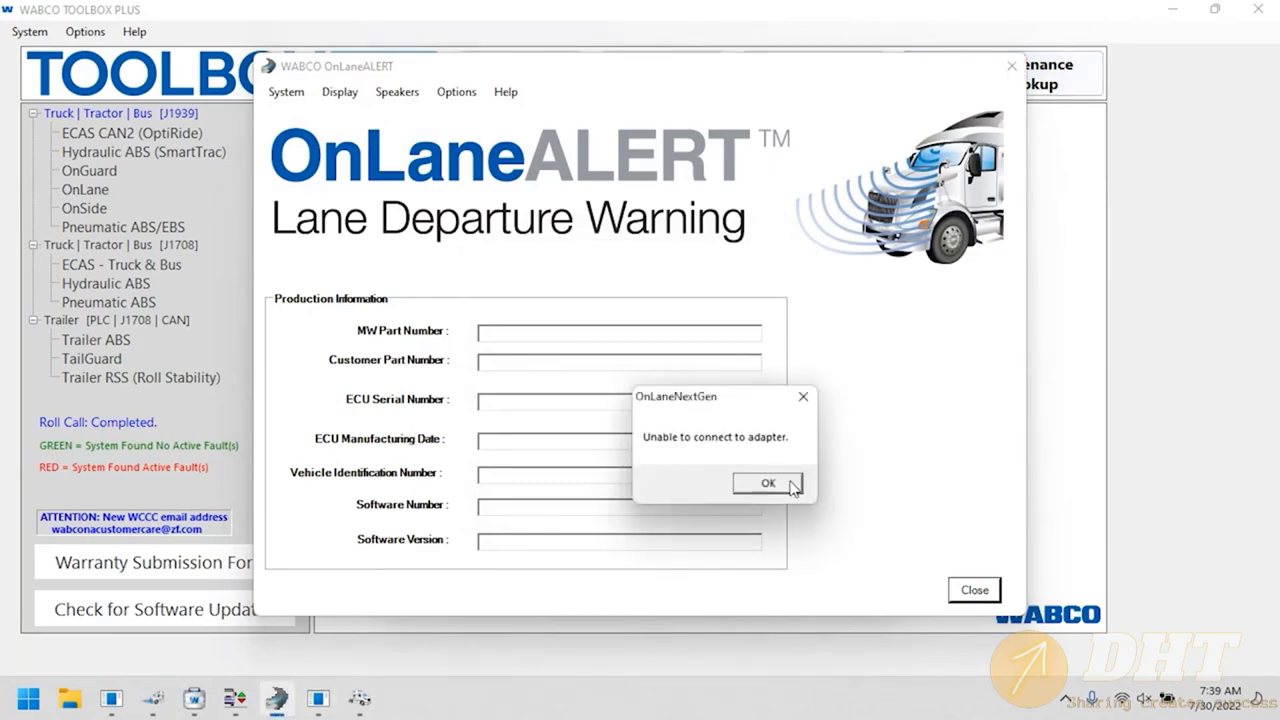
{"action": "left_click", "coordinate": [788, 484]}
{"action": "left_click", "coordinate": [1012, 65]}
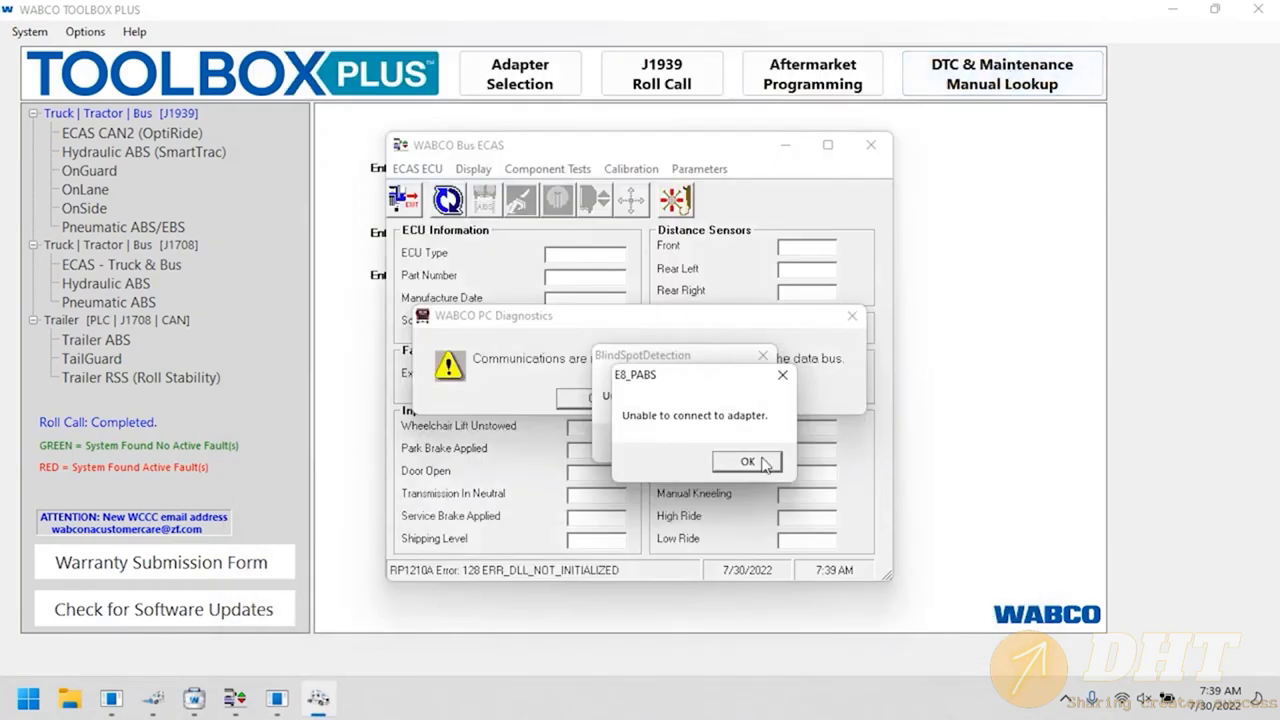
Dismiss the adapter messages of the E8 Pneumatic ABS and OnSide modules and close both modules
{"action": "left_click", "coordinate": [806, 463]}
{"action": "left_click", "coordinate": [1012, 65]}
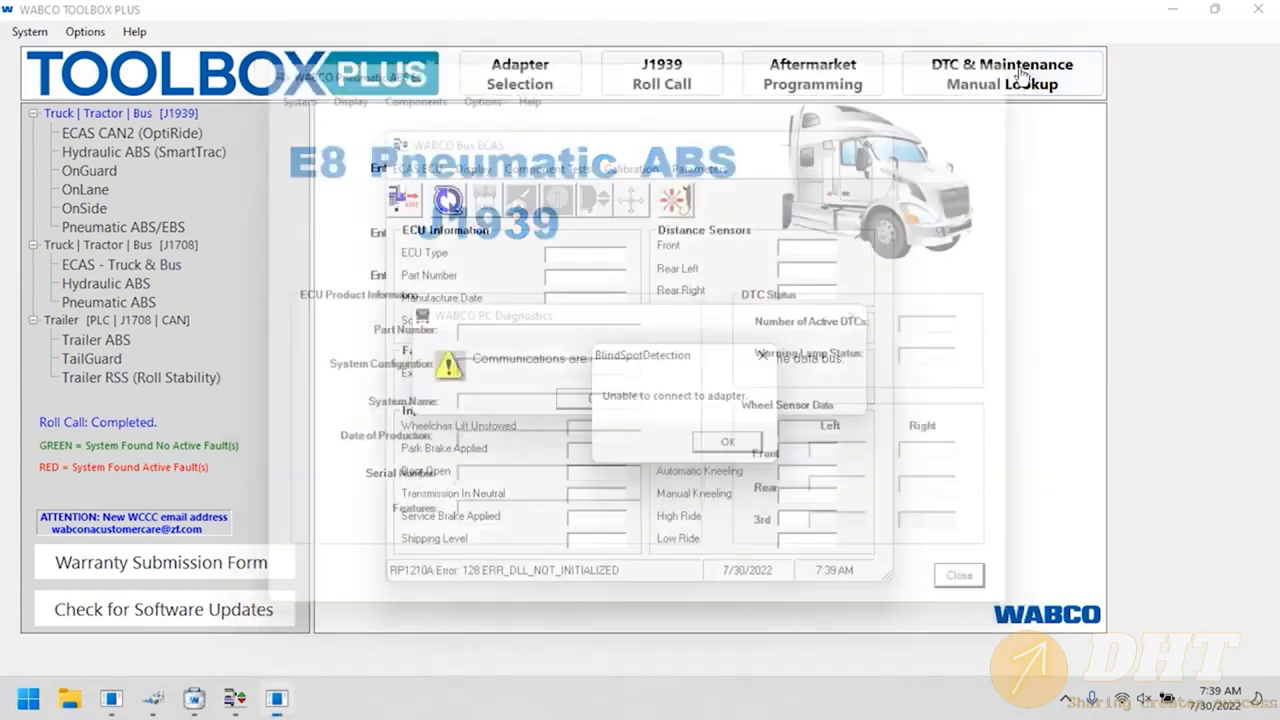
{"action": "left_click", "coordinate": [760, 354]}
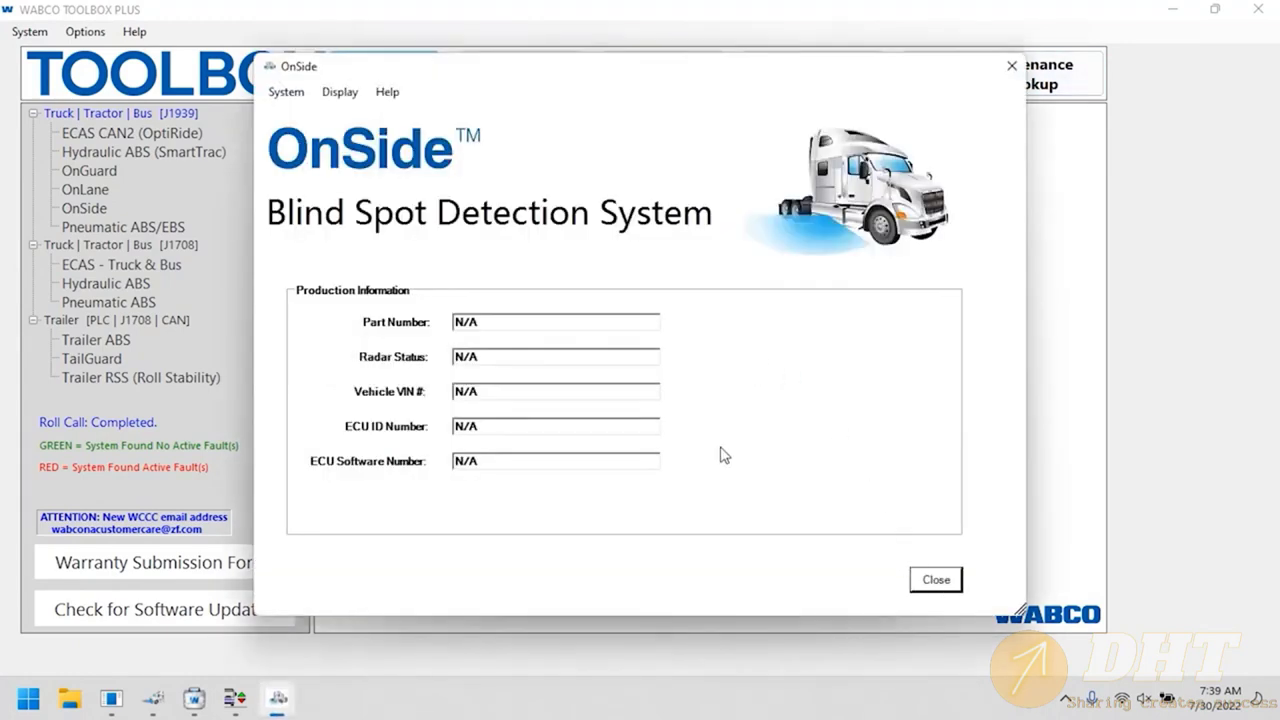
{"action": "left_click", "coordinate": [934, 580]}
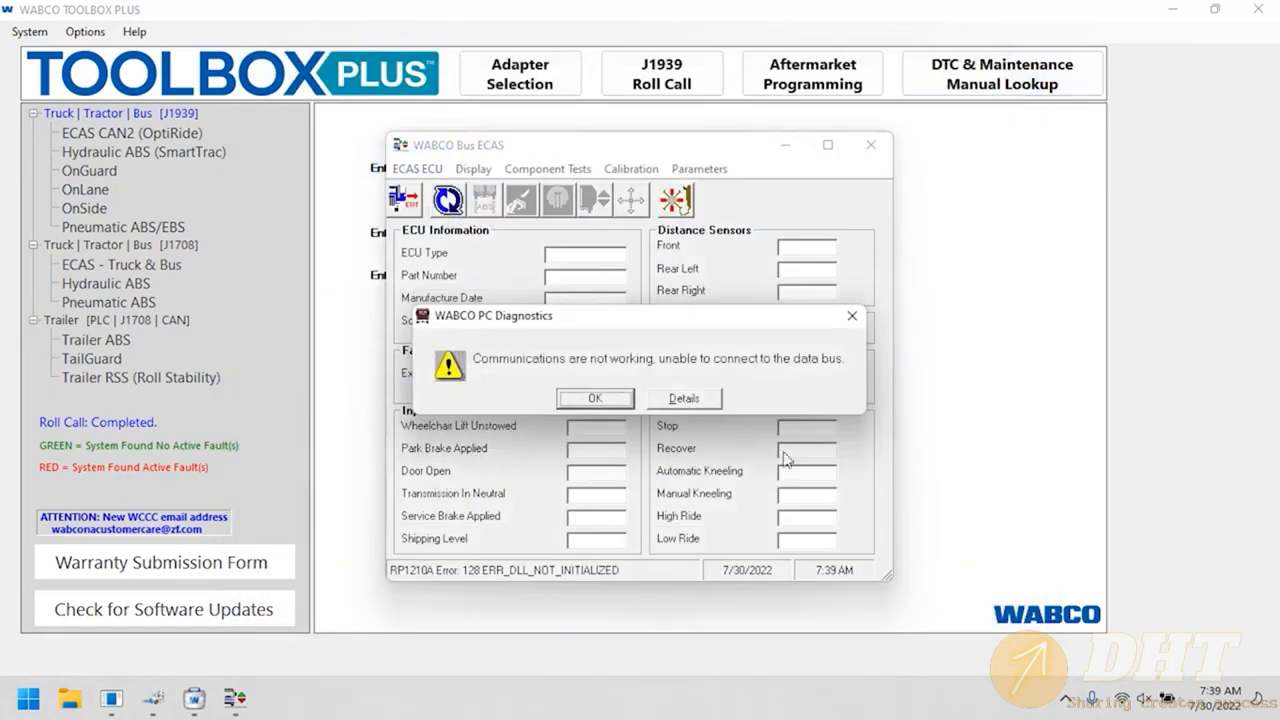
Dismiss the communication warning in WABCO Bus ECAS and look at its language setting
{"action": "left_click", "coordinate": [606, 400]}
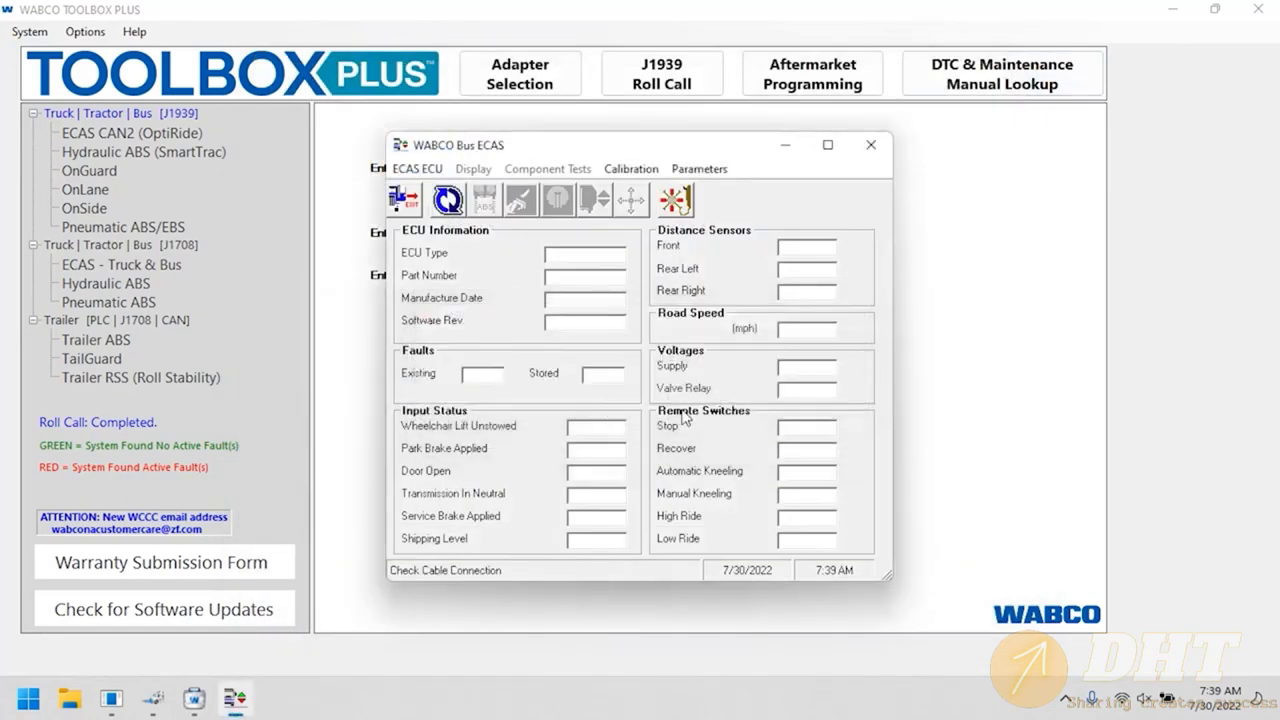
{"action": "left_click", "coordinate": [440, 170]}
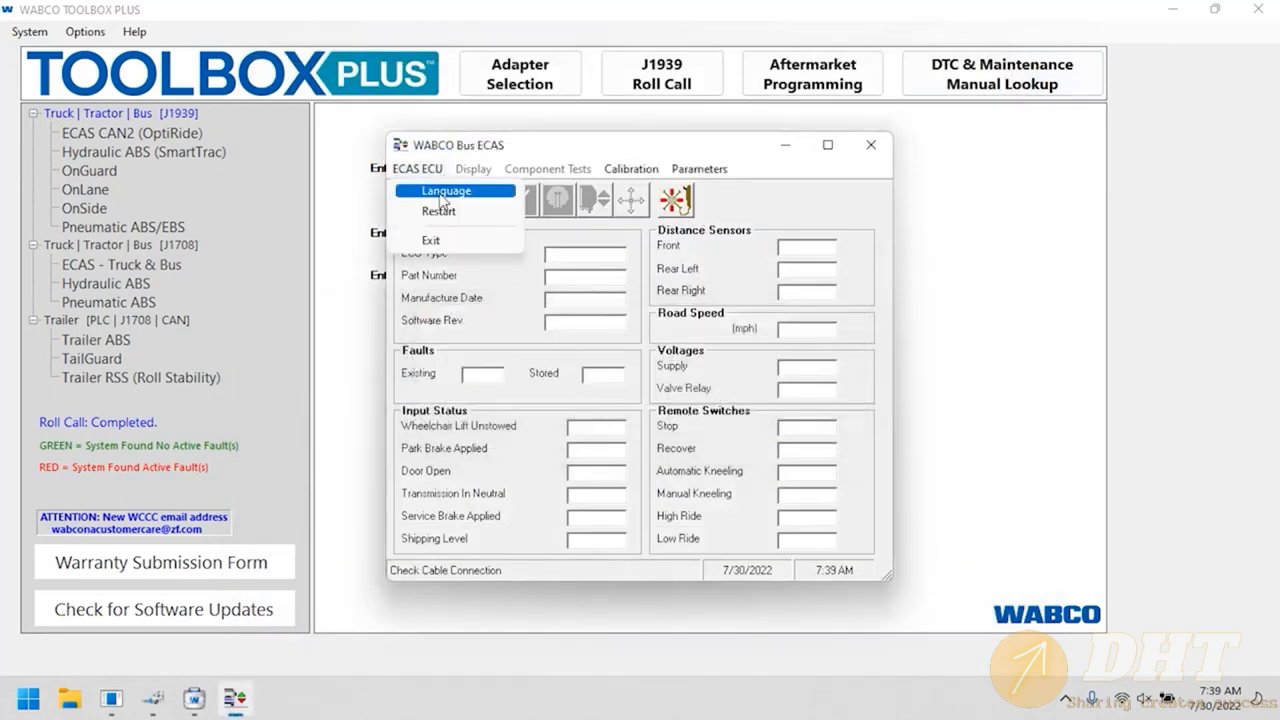
{"action": "left_click", "coordinate": [440, 191]}
{"action": "left_click", "coordinate": [729, 271]}
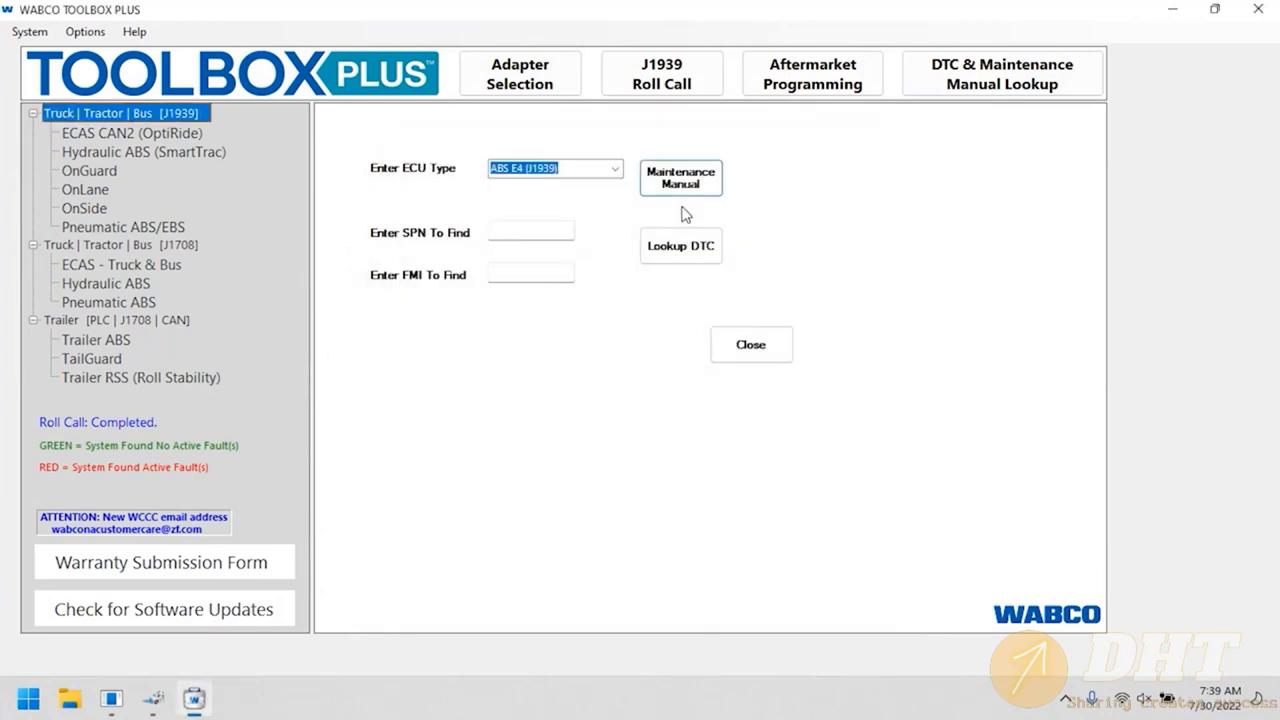
Open vehicle calibration in Bus ECAS, try the raise and stop controls and the normal level calibration, and close the module
{"action": "left_click", "coordinate": [646, 173]}
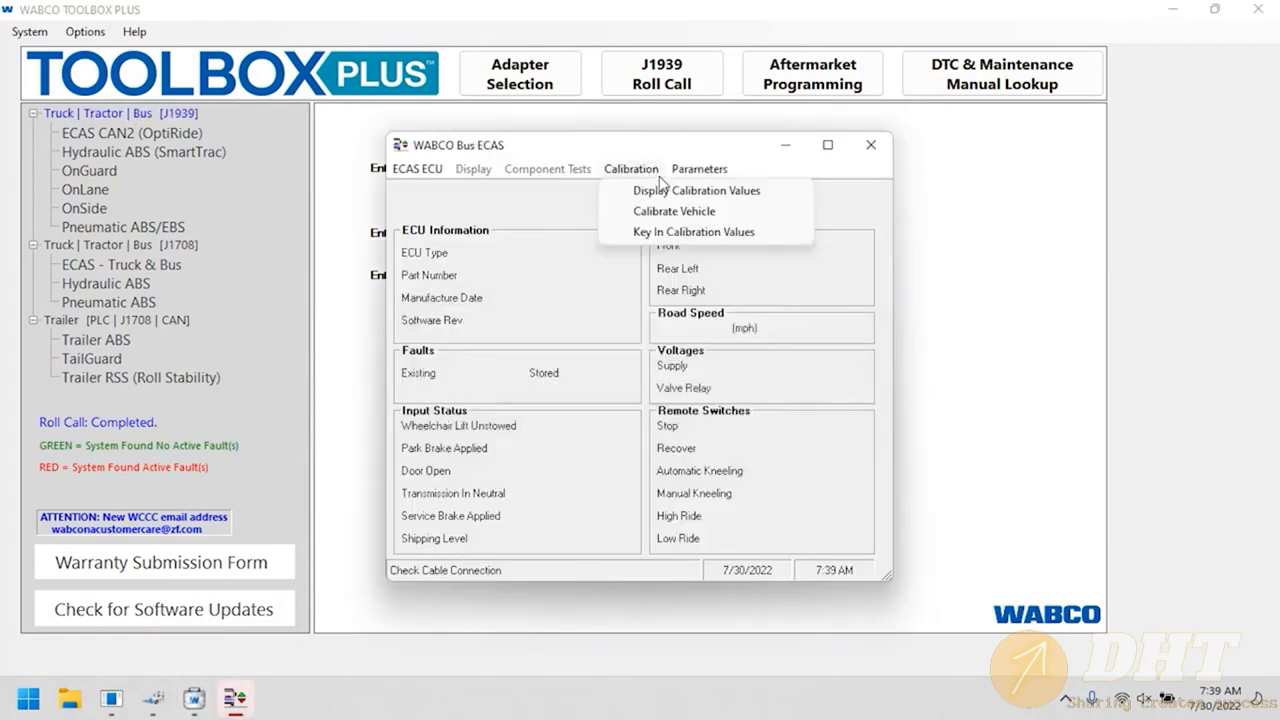
{"action": "left_click", "coordinate": [674, 211]}
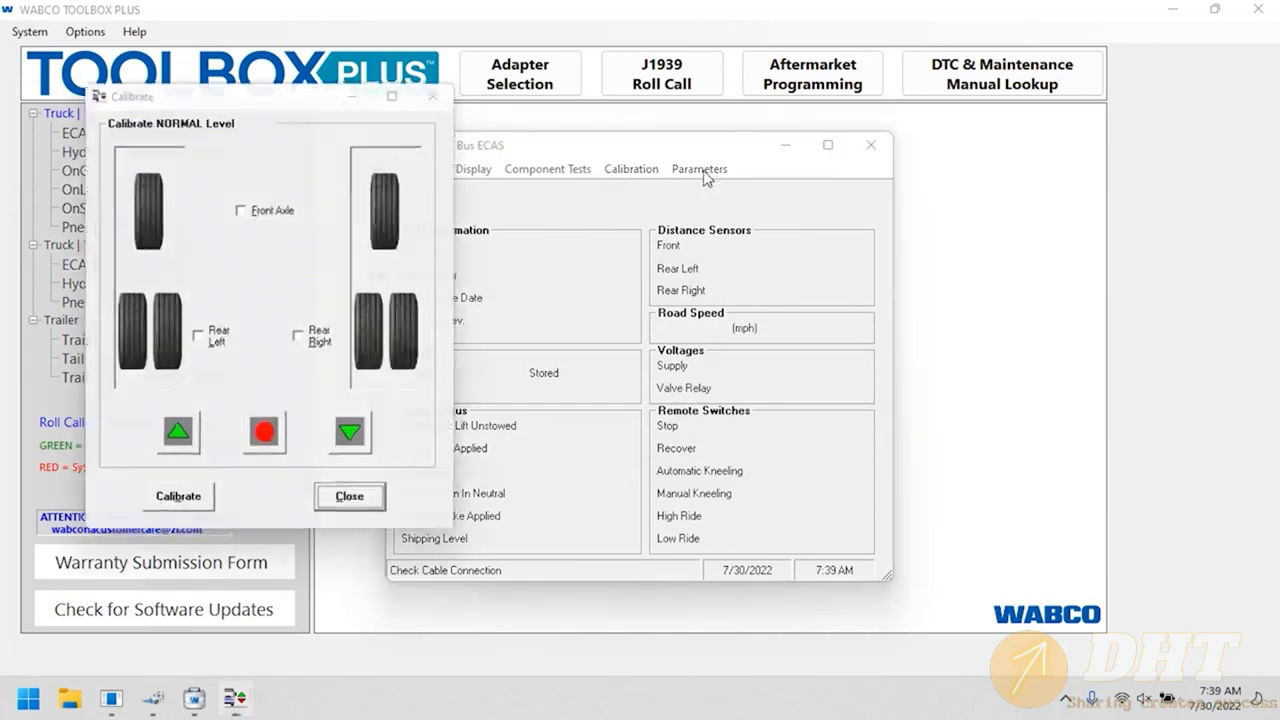
{"action": "left_click", "coordinate": [174, 452]}
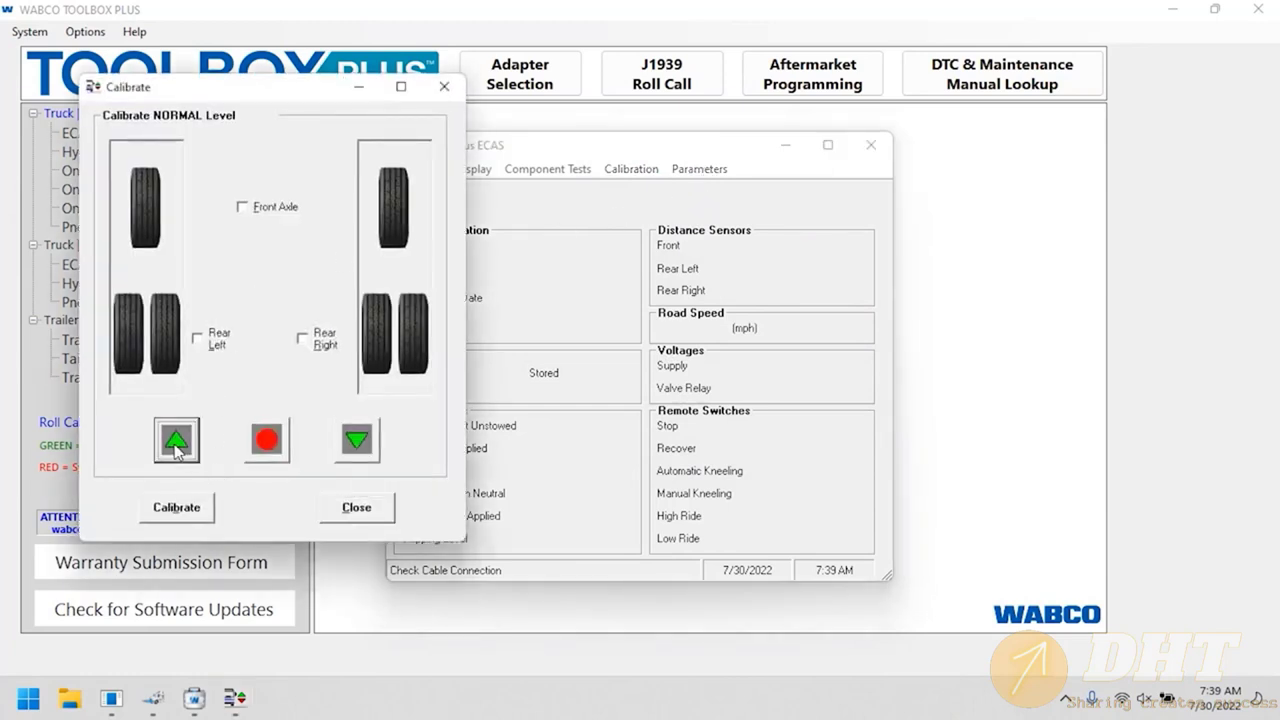
{"action": "left_click", "coordinate": [266, 440]}
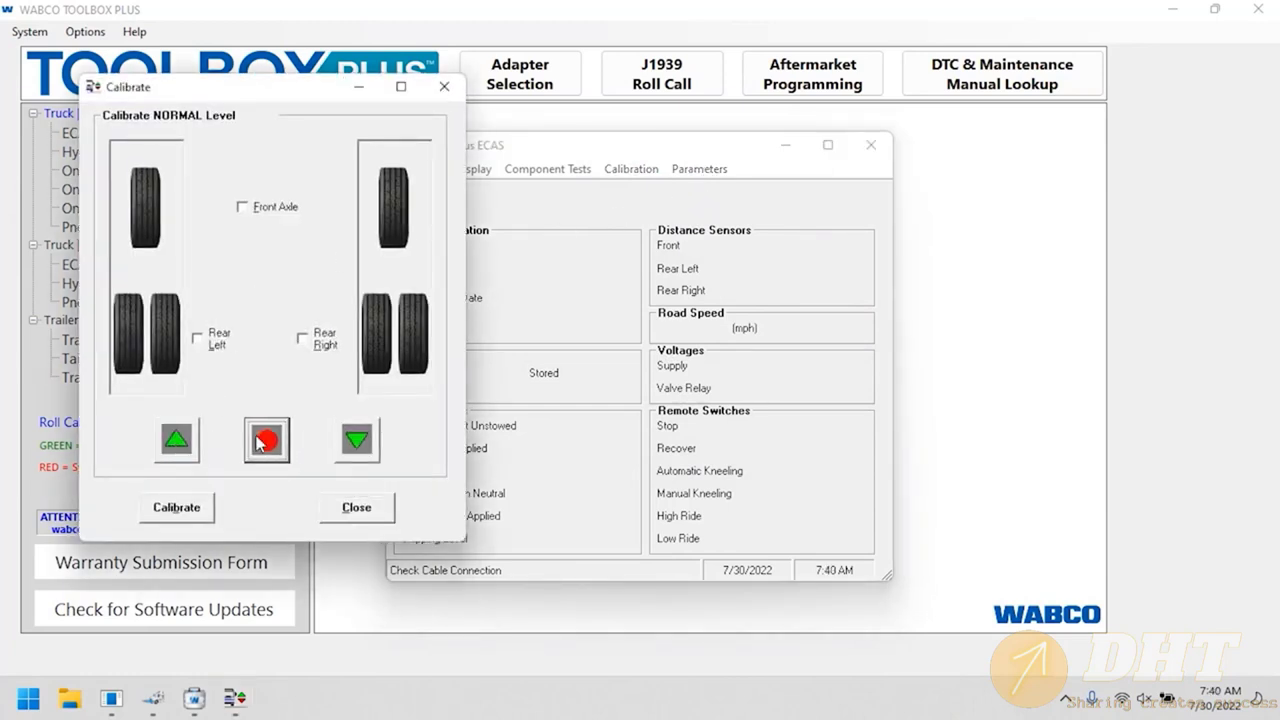
{"action": "left_click", "coordinate": [195, 511]}
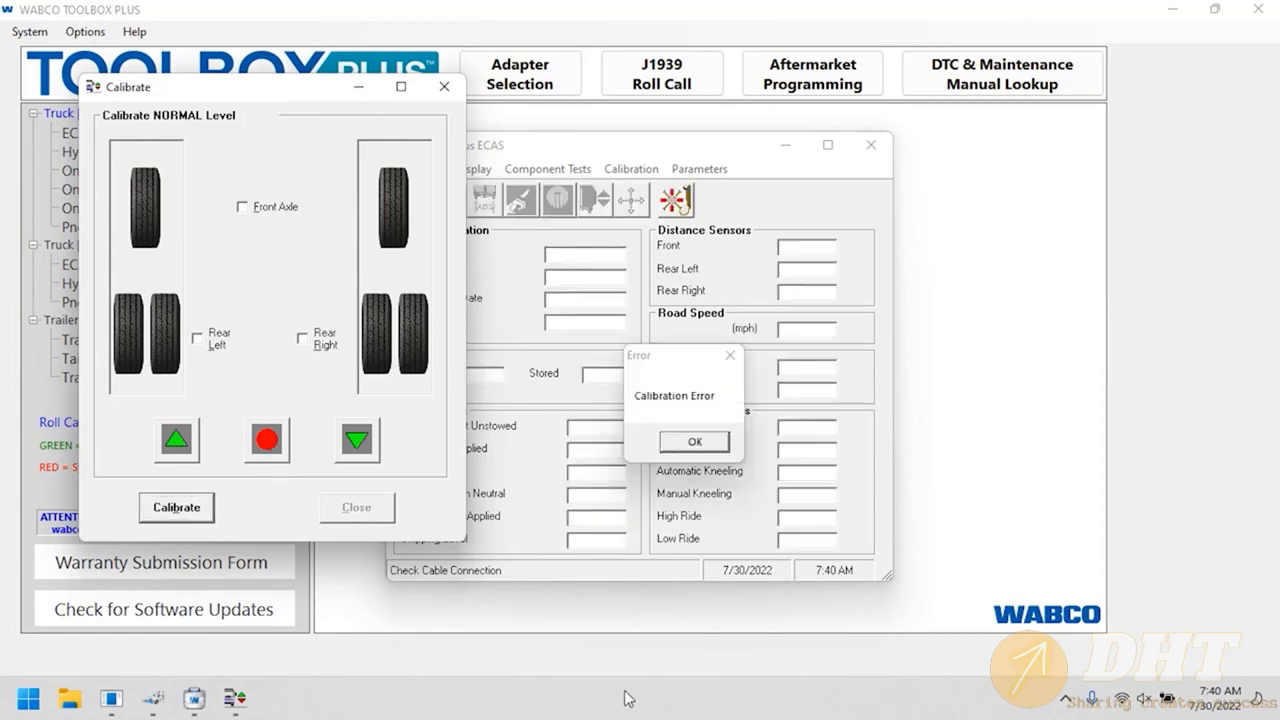
{"action": "left_click", "coordinate": [706, 447]}
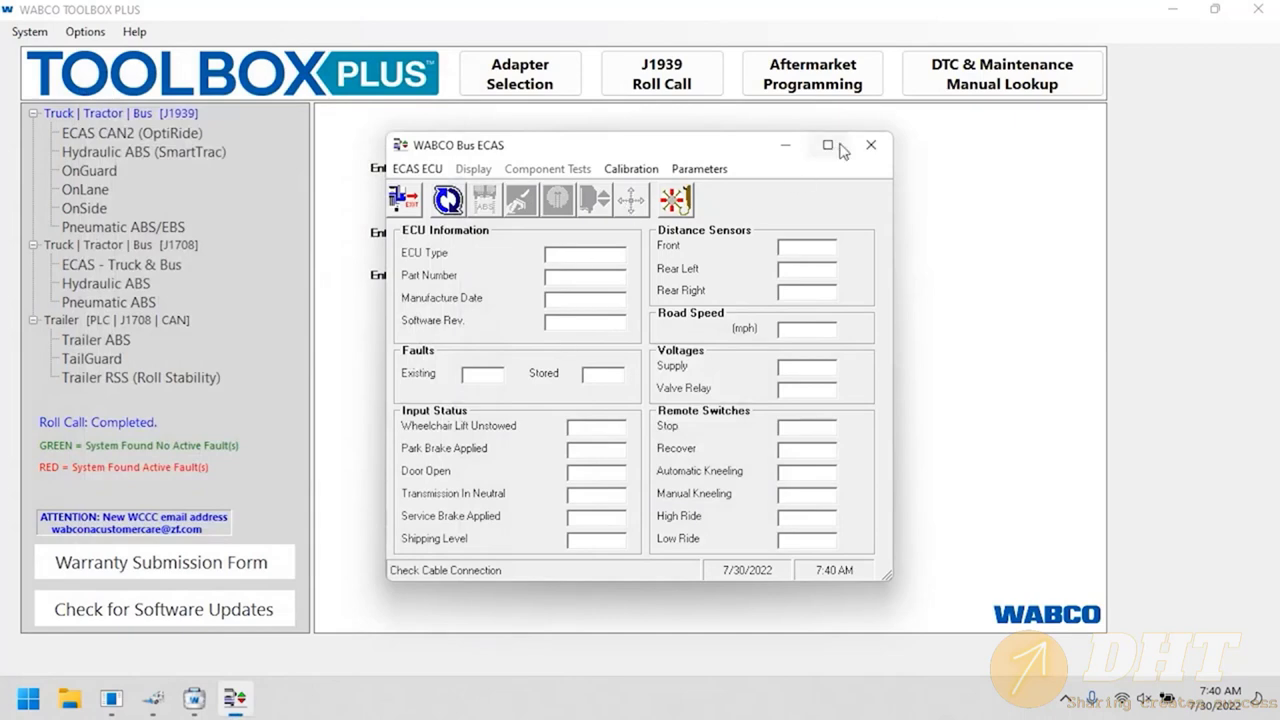
{"action": "left_click", "coordinate": [870, 144]}
Launch the J1708 Pneumatic ABS module, dismiss its communication warning, and view its first three diagnostic functions, closing each one
{"action": "double_click", "coordinate": [128, 303]}
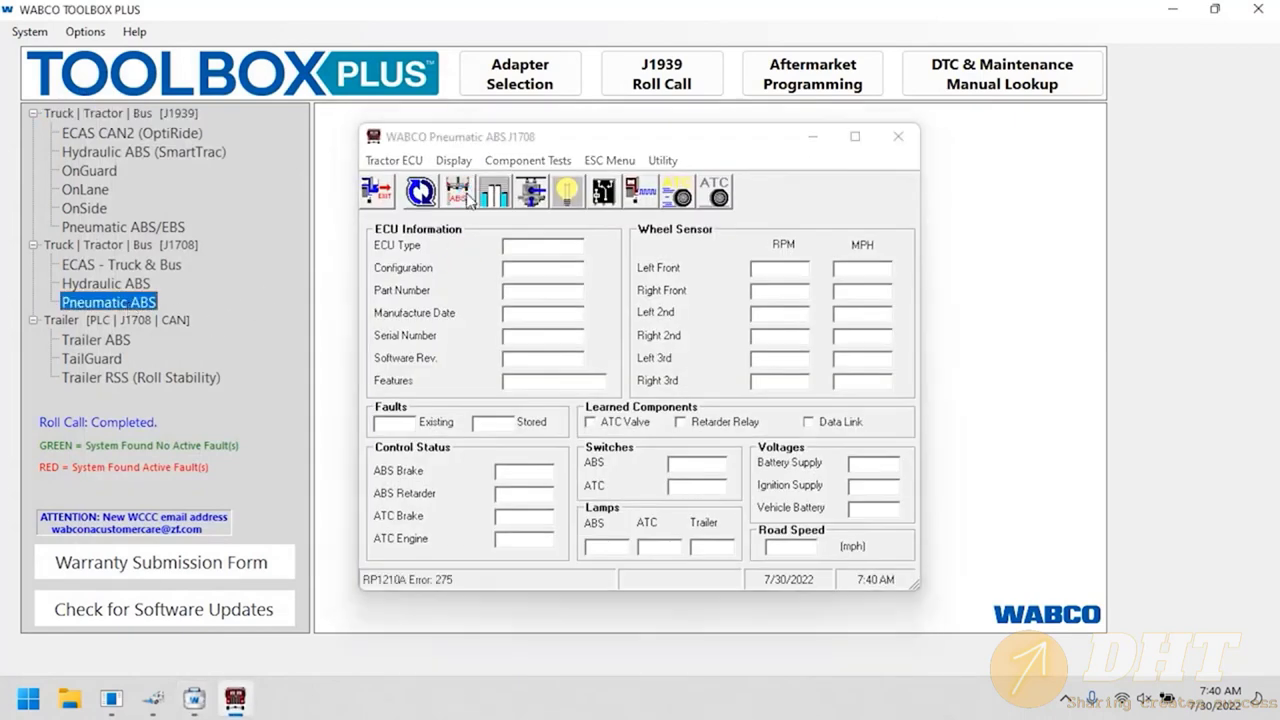
{"action": "left_click", "coordinate": [851, 316]}
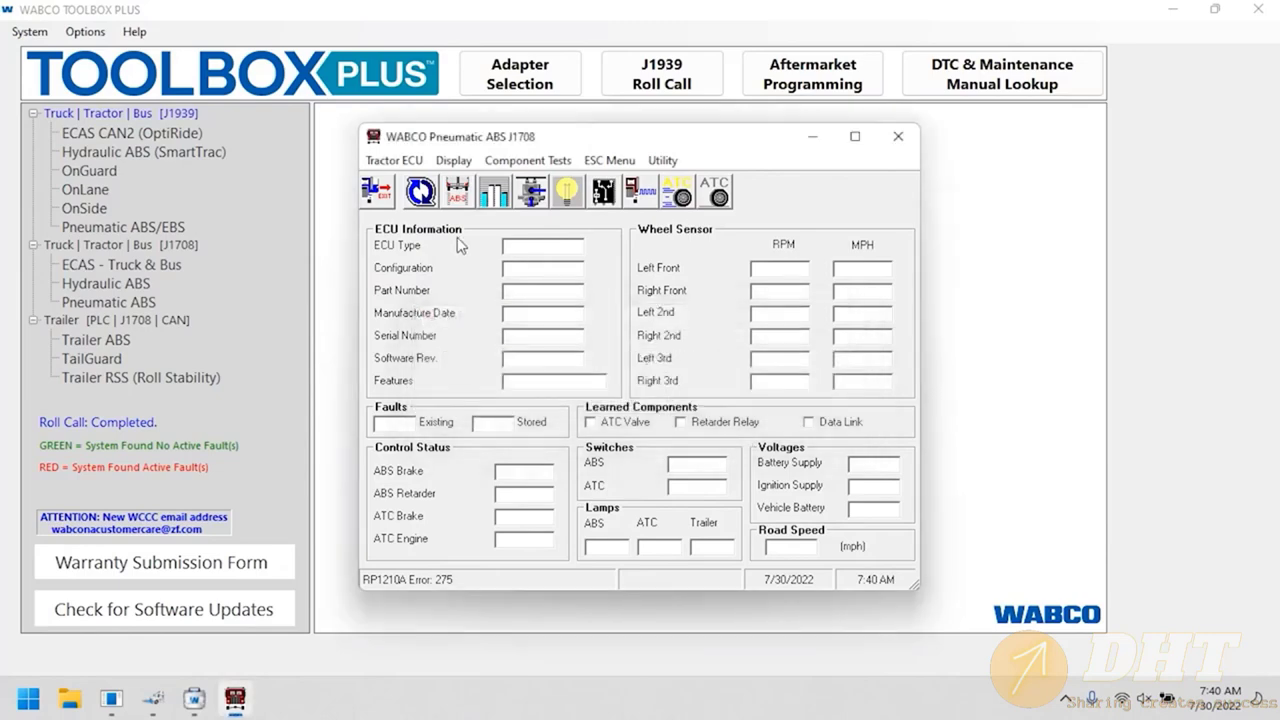
{"action": "left_click", "coordinate": [457, 190]}
{"action": "left_click", "coordinate": [884, 214]}
{"action": "left_click", "coordinate": [493, 190]}
{"action": "left_click", "coordinate": [736, 442]}
{"action": "left_click", "coordinate": [531, 190]}
{"action": "left_click", "coordinate": [752, 146]}
View the lamp, relay activation and data link functions of Pneumatic ABS J1708, closing each, and return to the main TOOLBOX PLUS window
{"action": "left_click", "coordinate": [567, 190]}
{"action": "left_click", "coordinate": [807, 266]}
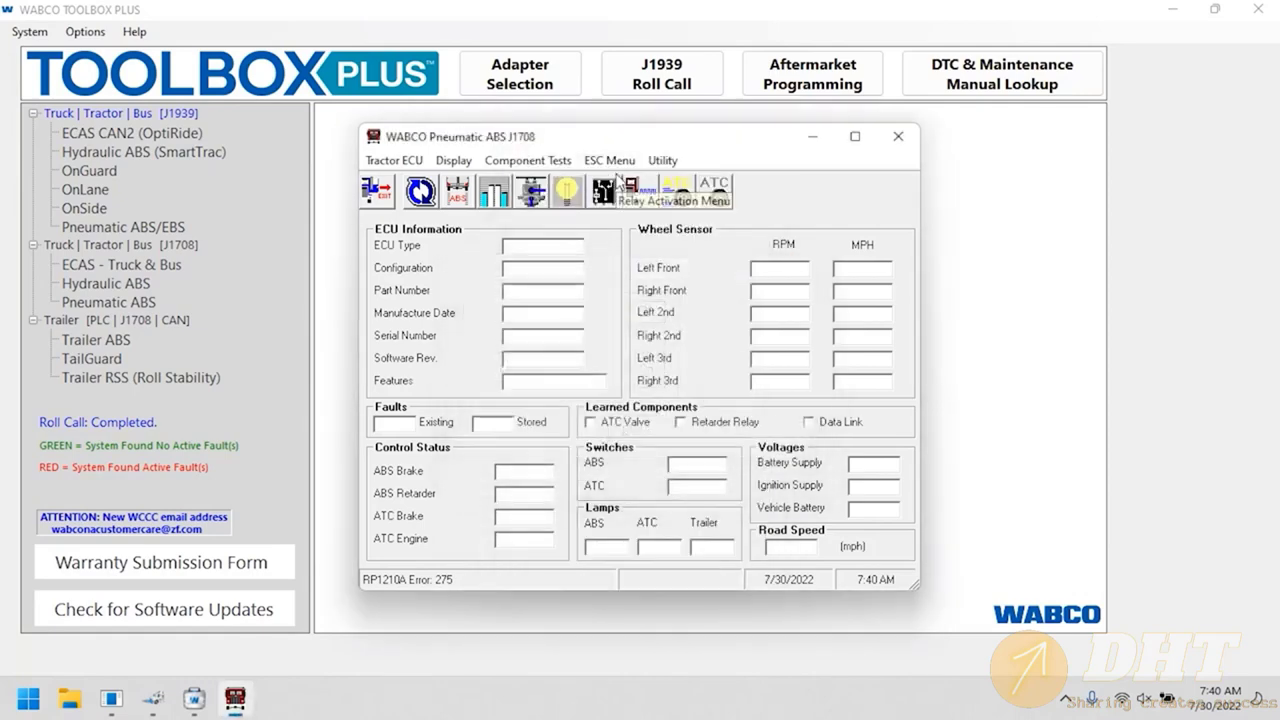
{"action": "left_click", "coordinate": [603, 190]}
{"action": "left_click", "coordinate": [705, 262]}
{"action": "left_click", "coordinate": [640, 191]}
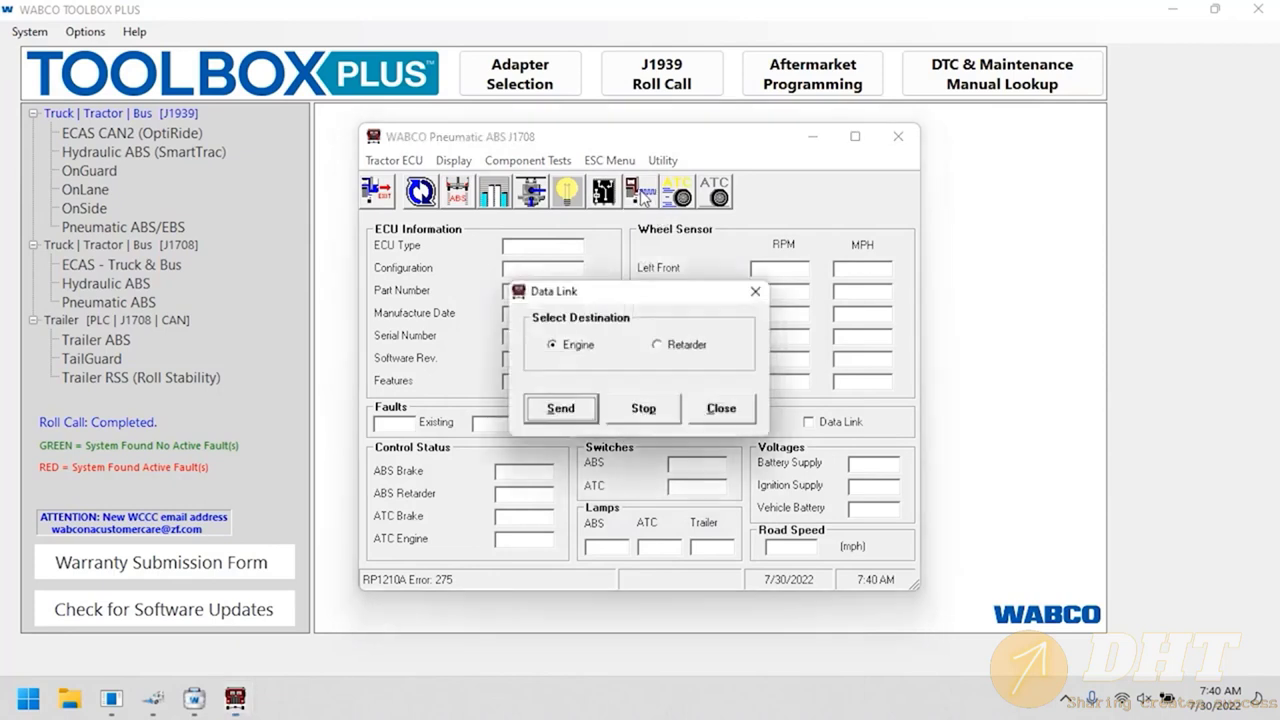
{"action": "left_click", "coordinate": [757, 289]}
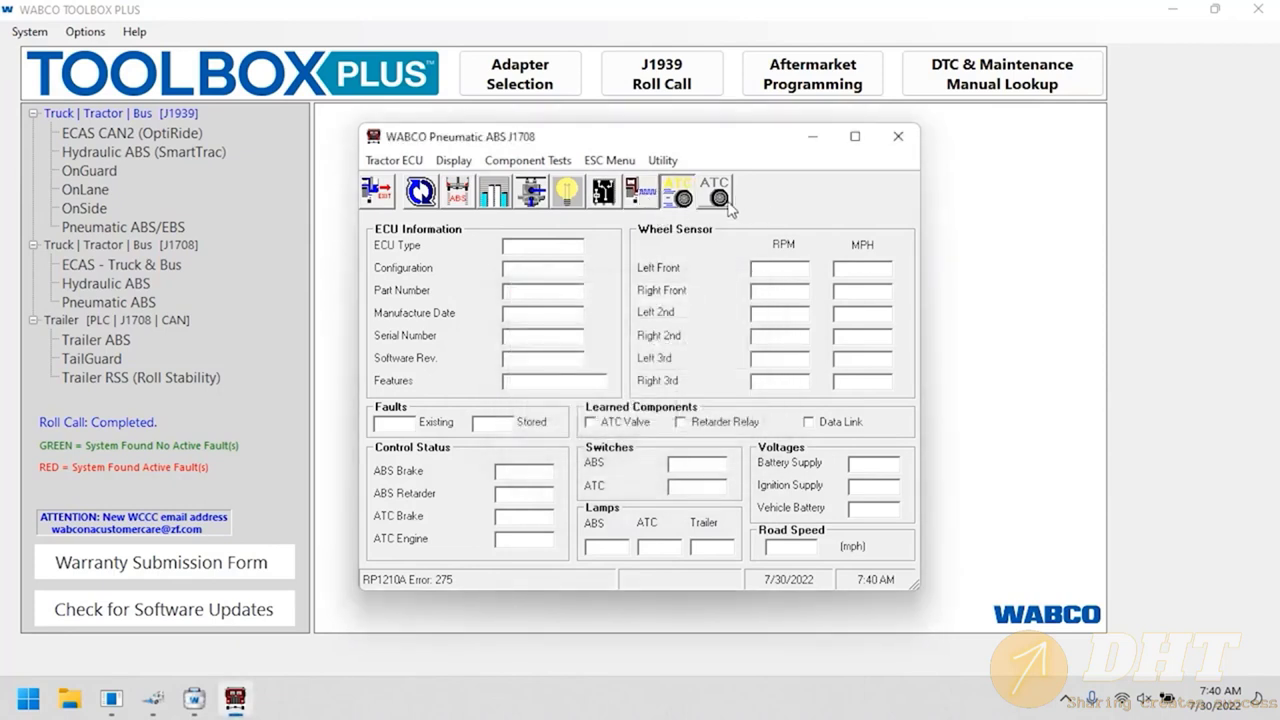
{"action": "key", "text": "alt+Tab"}
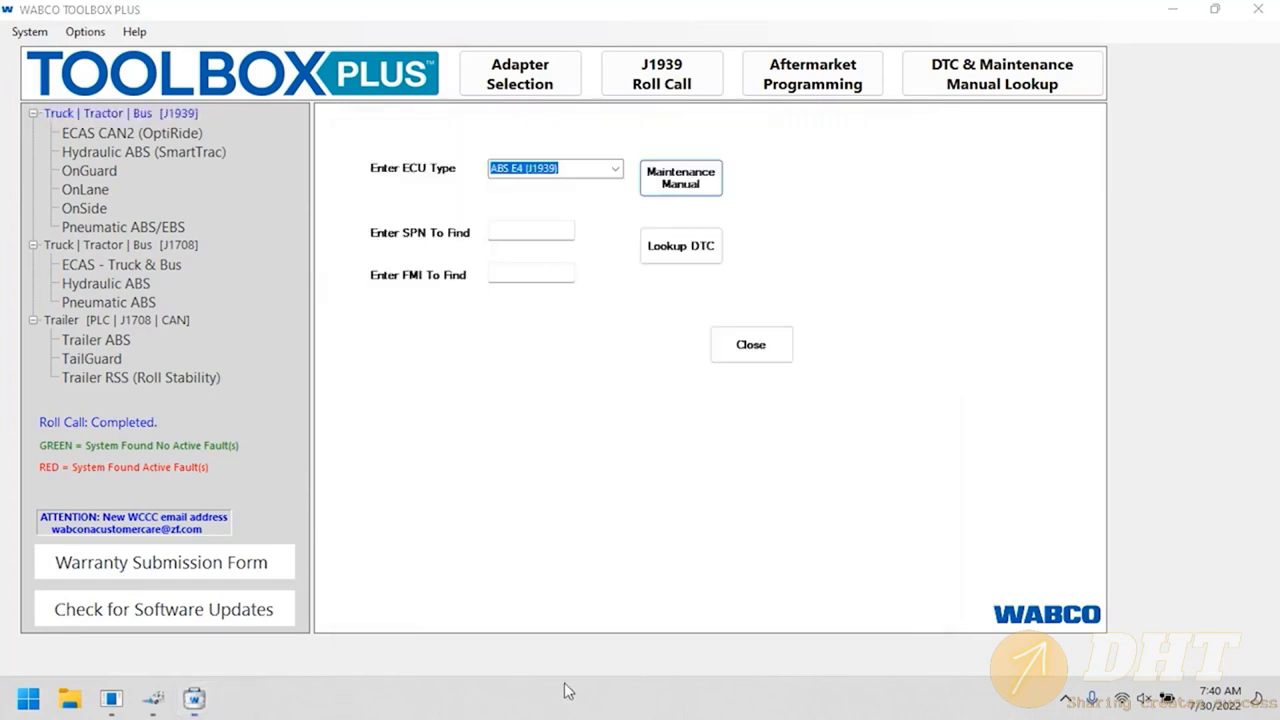
Launch the TailGuard and Trailer RSS (Roll Stability) modules, check the communication warning's details, and dismiss the messages
{"action": "left_click", "coordinate": [92, 358]}
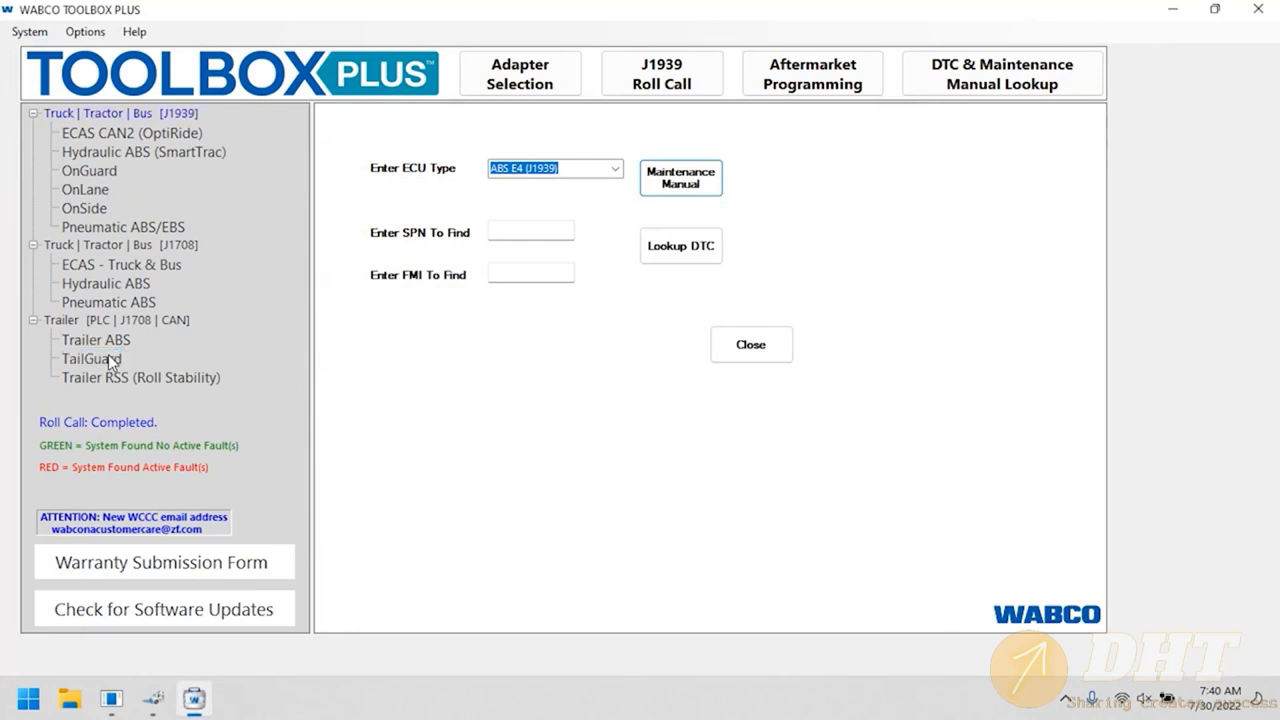
{"action": "double_click", "coordinate": [136, 377]}
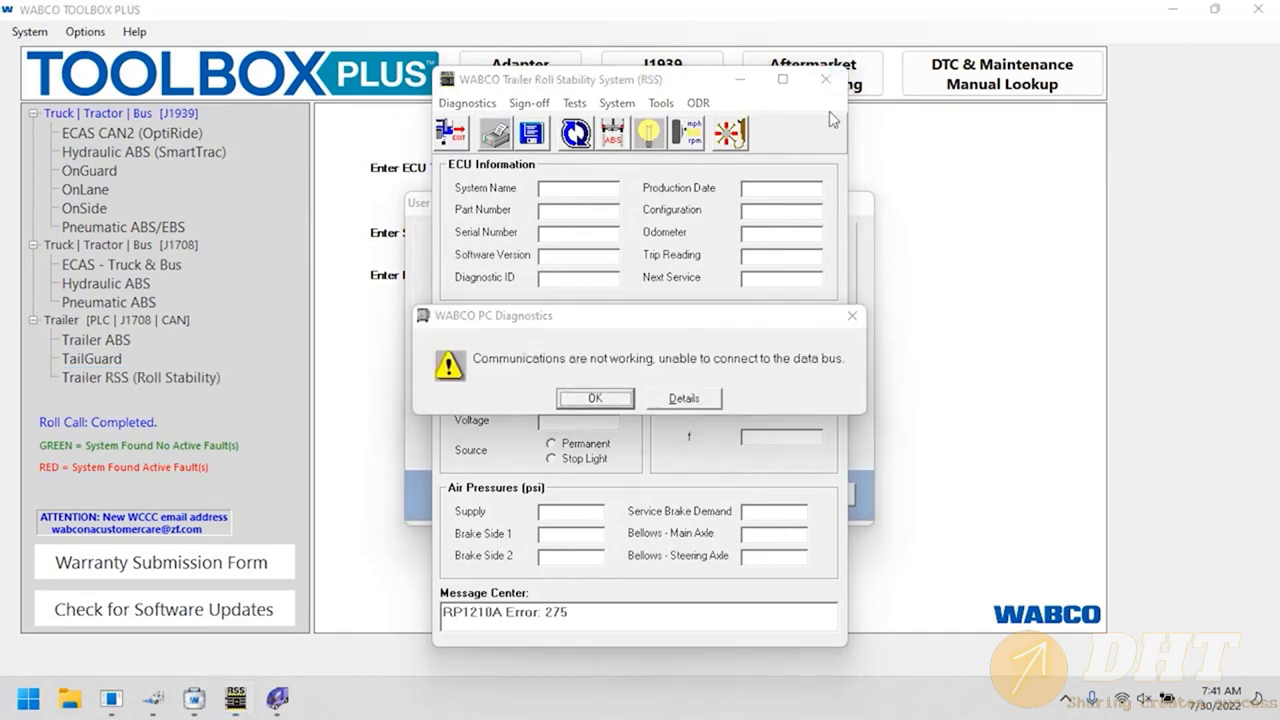
{"action": "left_click", "coordinate": [714, 399]}
{"action": "left_click", "coordinate": [852, 316]}
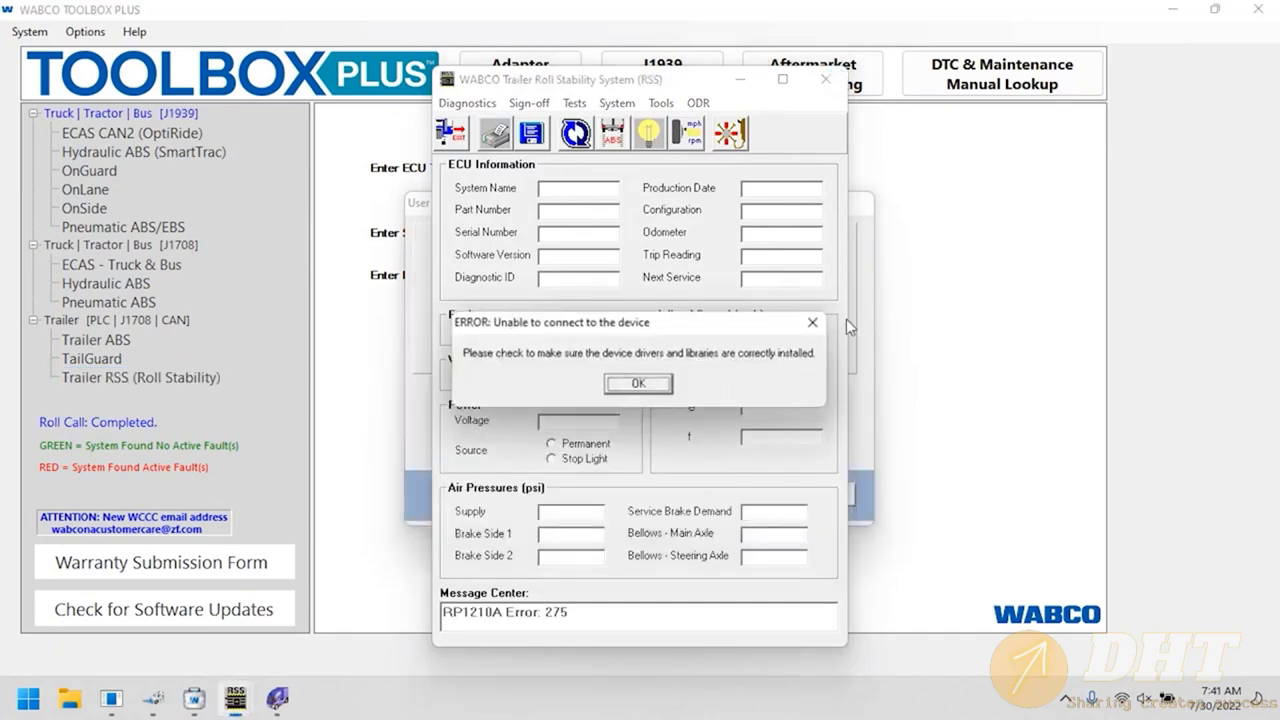
{"action": "left_click", "coordinate": [672, 392]}
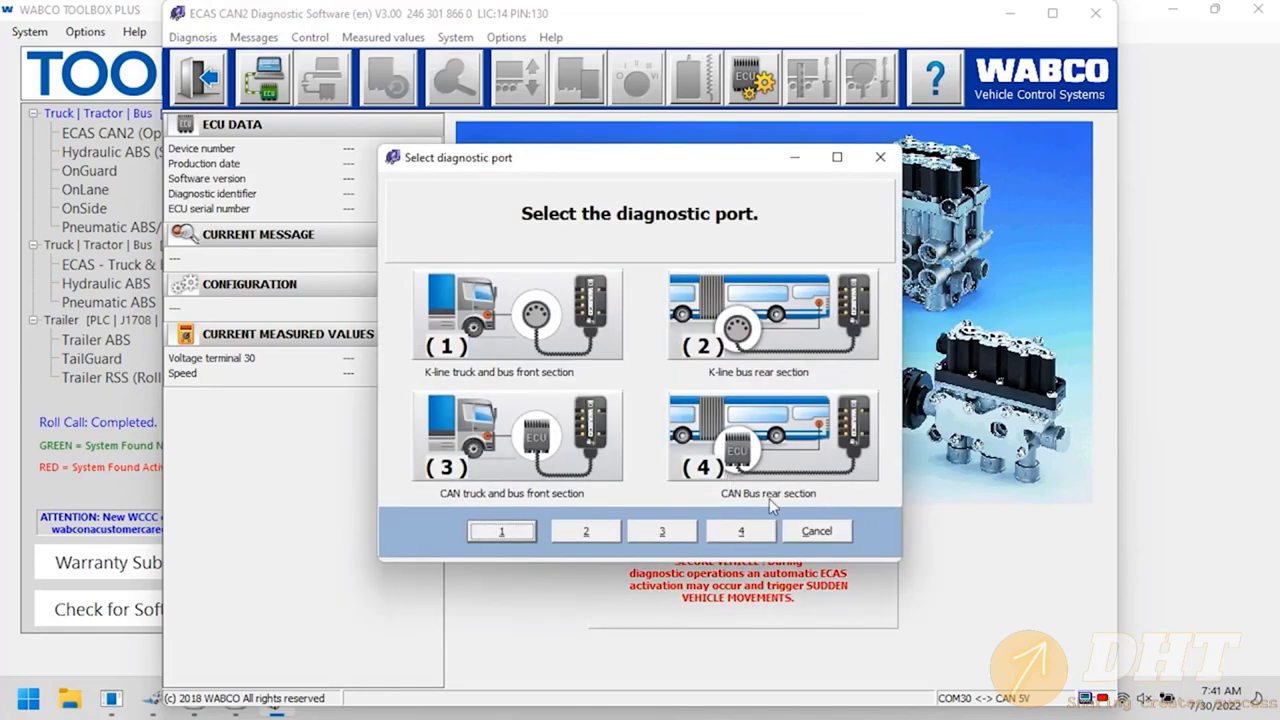
Select diagnostic port 3 (CAN truck and bus front section) in ECAS CAN2, cancel the interface dialog, and open the help options
{"action": "left_click", "coordinate": [653, 536]}
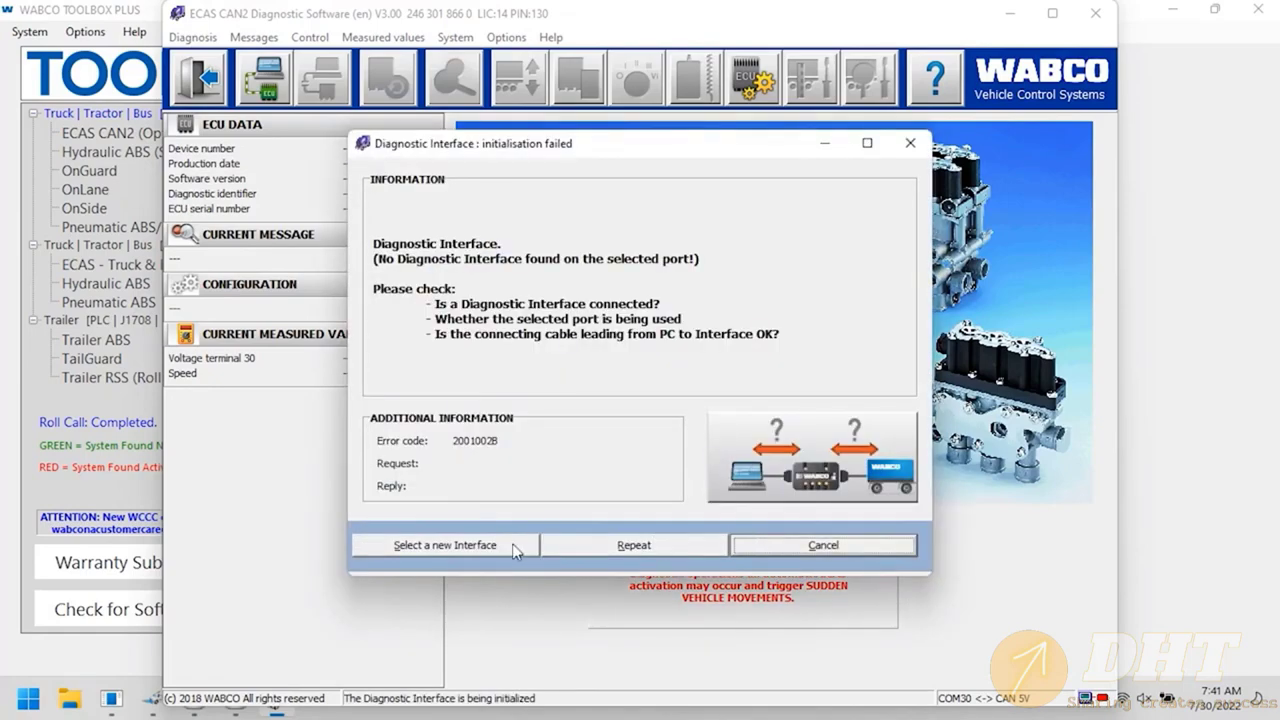
{"action": "left_click", "coordinate": [823, 545]}
{"action": "left_click", "coordinate": [551, 37]}
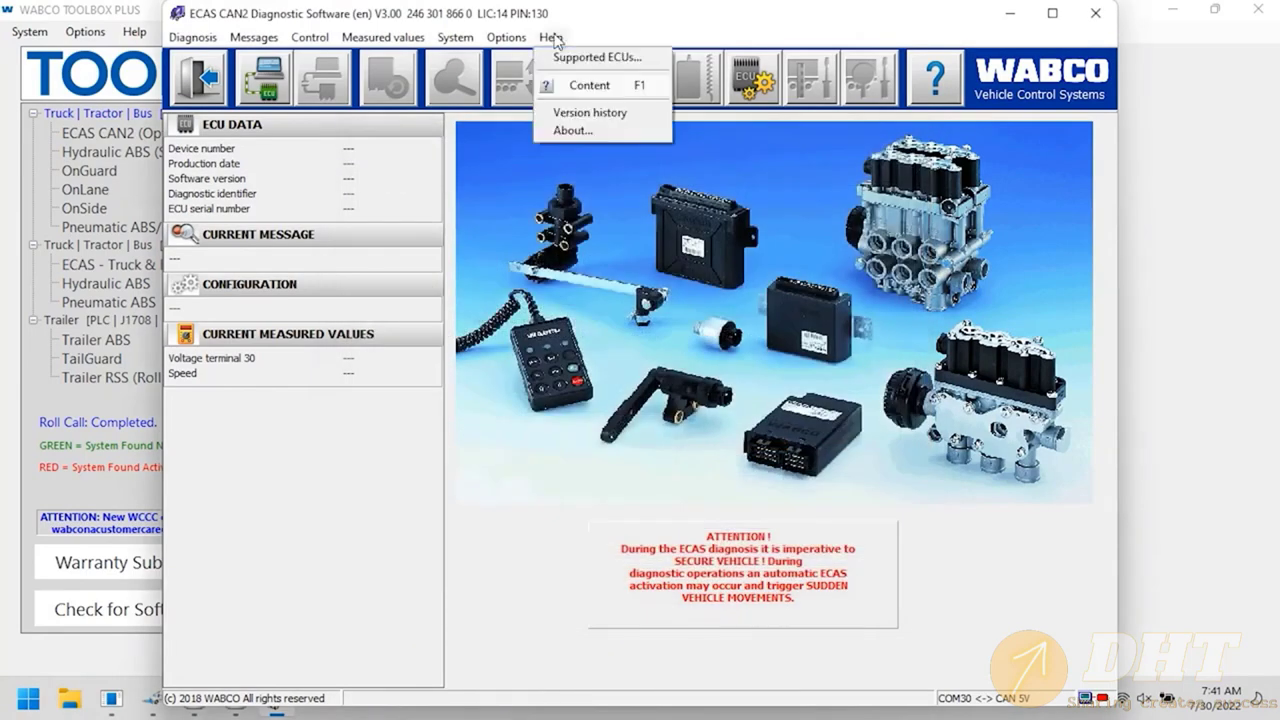